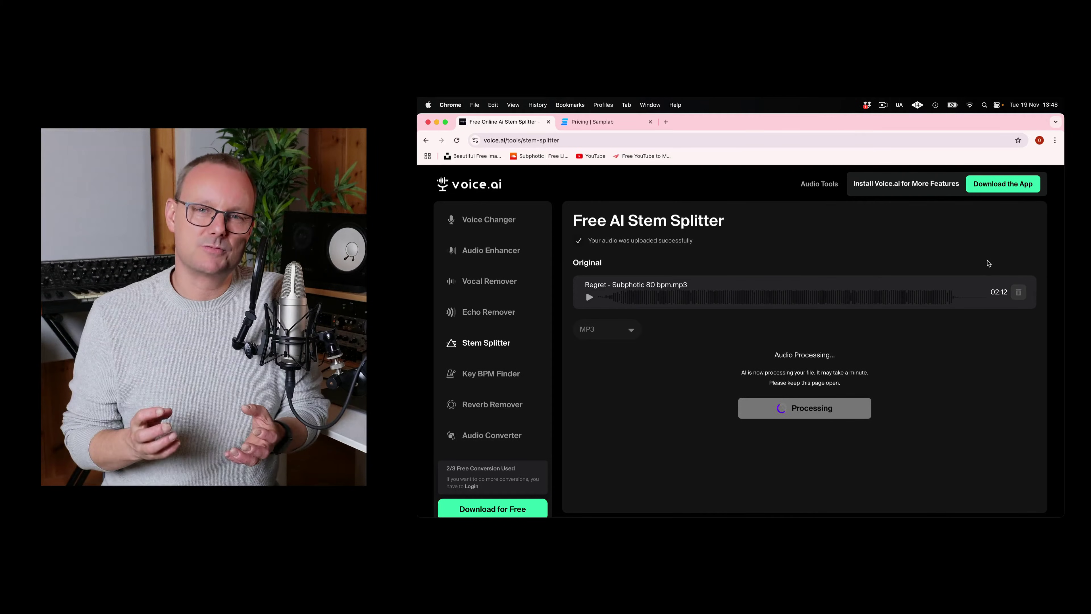
# Step: Play the separated Piano stem and drag the file into the Logic Pro timeline
pyautogui.click(589, 373)
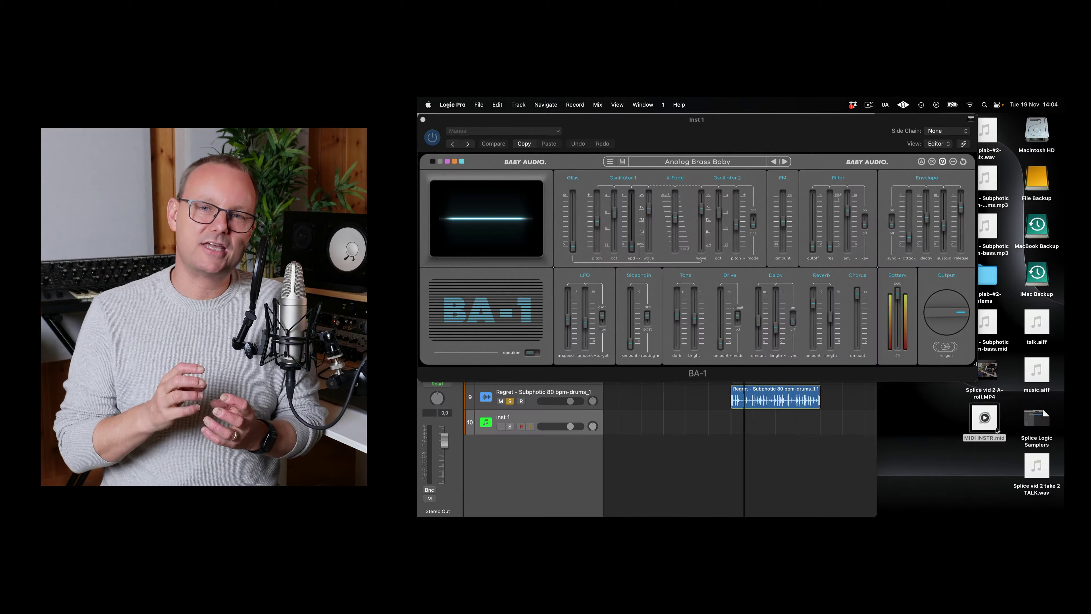
pyautogui.moveTo(986, 419); pyautogui.dragTo(718, 443)
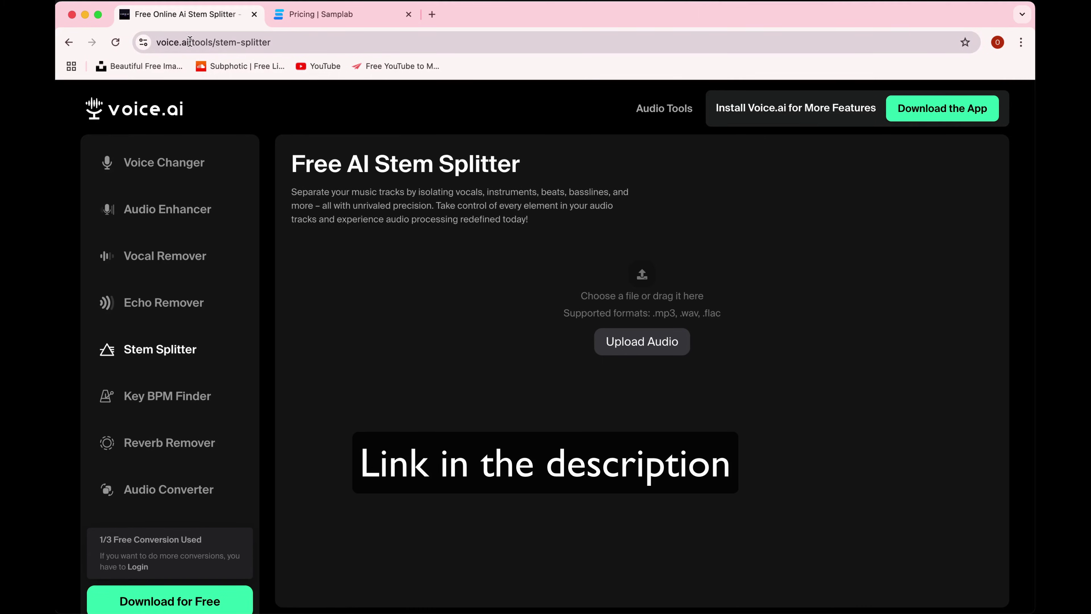
# Step: Load 'Regret - Subphotic 80 bpm.mp3', keep MP3 as the output format, and convert it
pyautogui.click(642, 341)
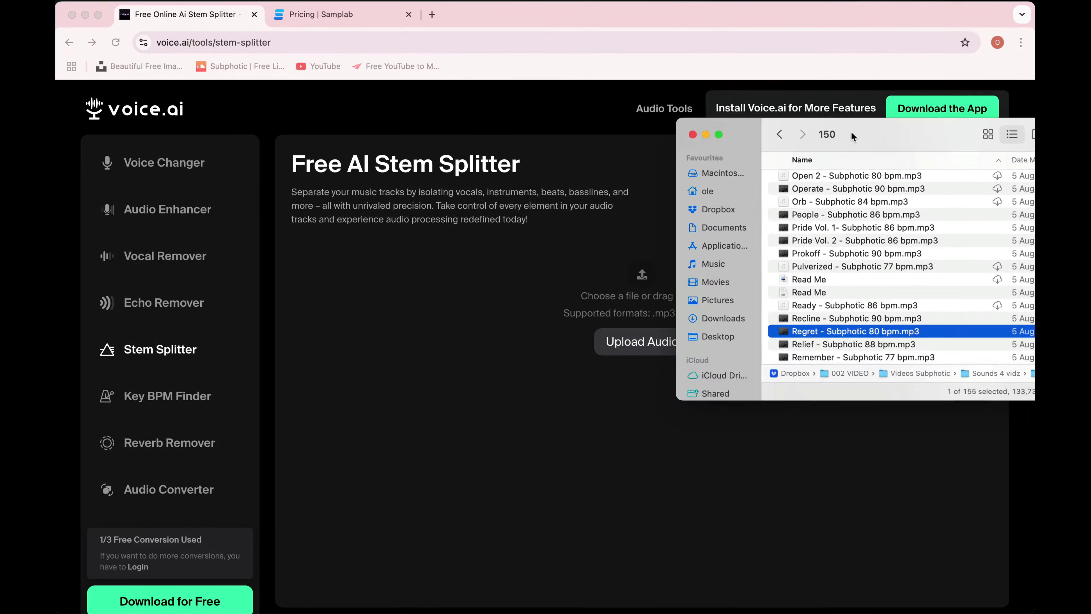
pyautogui.press('Return')
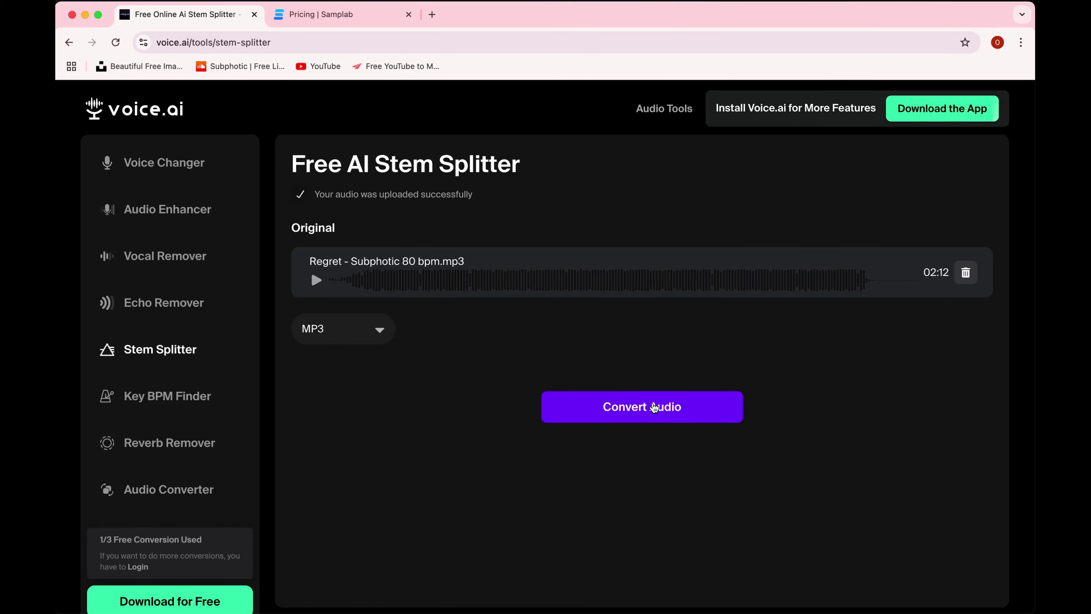
pyautogui.click(381, 332)
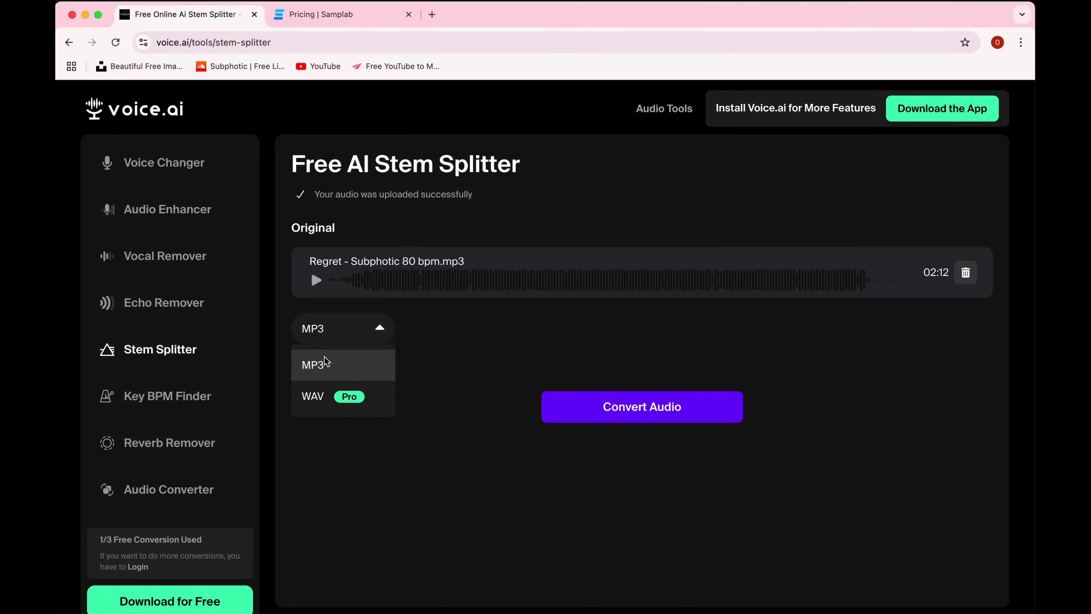
pyautogui.click(464, 366)
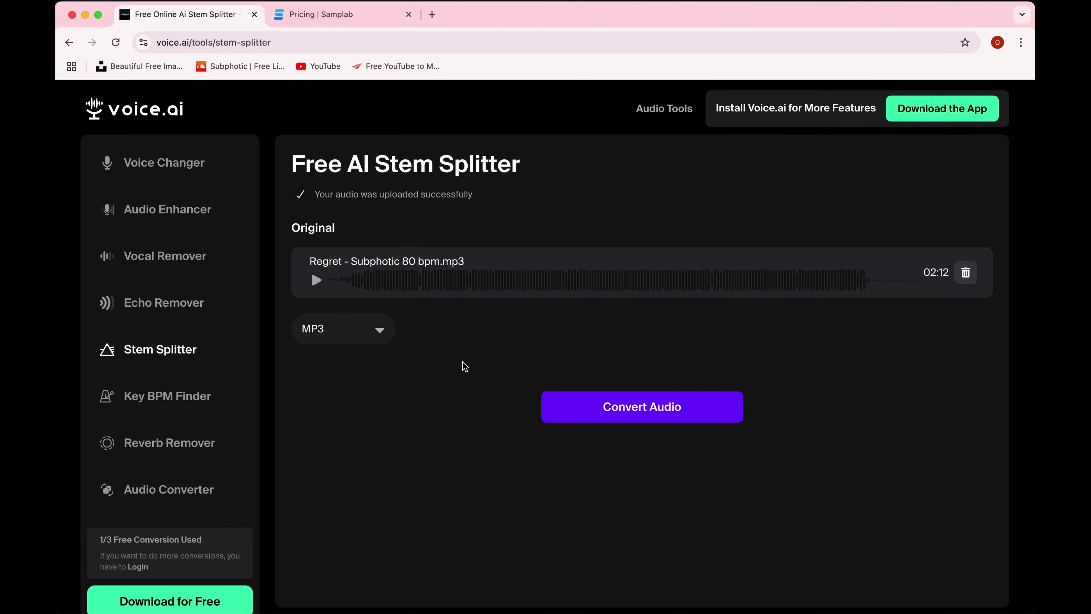
pyautogui.click(642, 407)
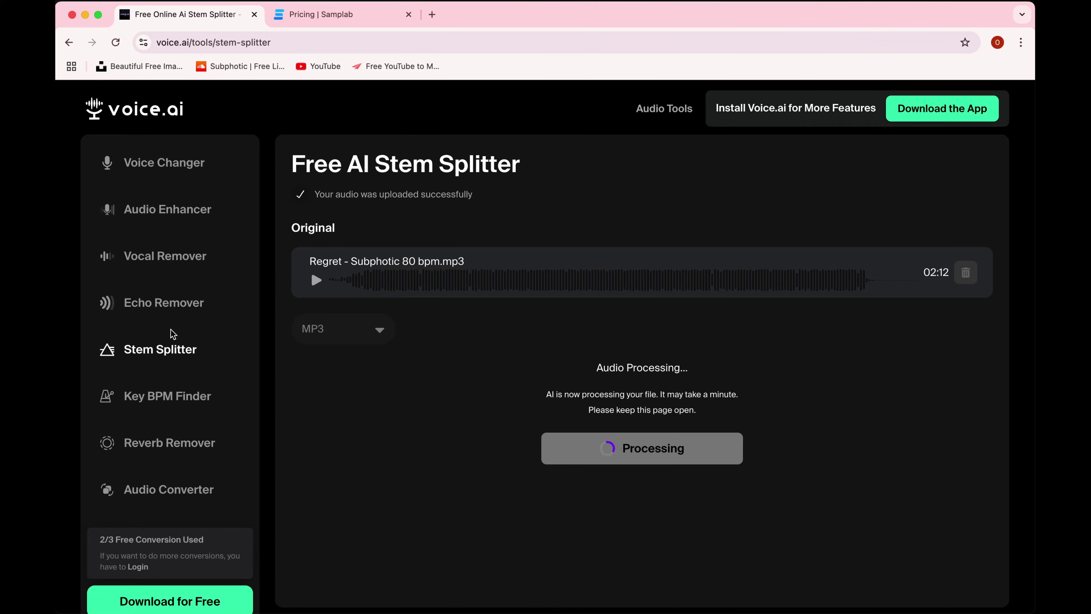
# Step: Wait out processing, then scroll down to the finished Bass, Drums, Piano, Vocal and Guitar rows
pyautogui.scroll(-10, 171, 331)
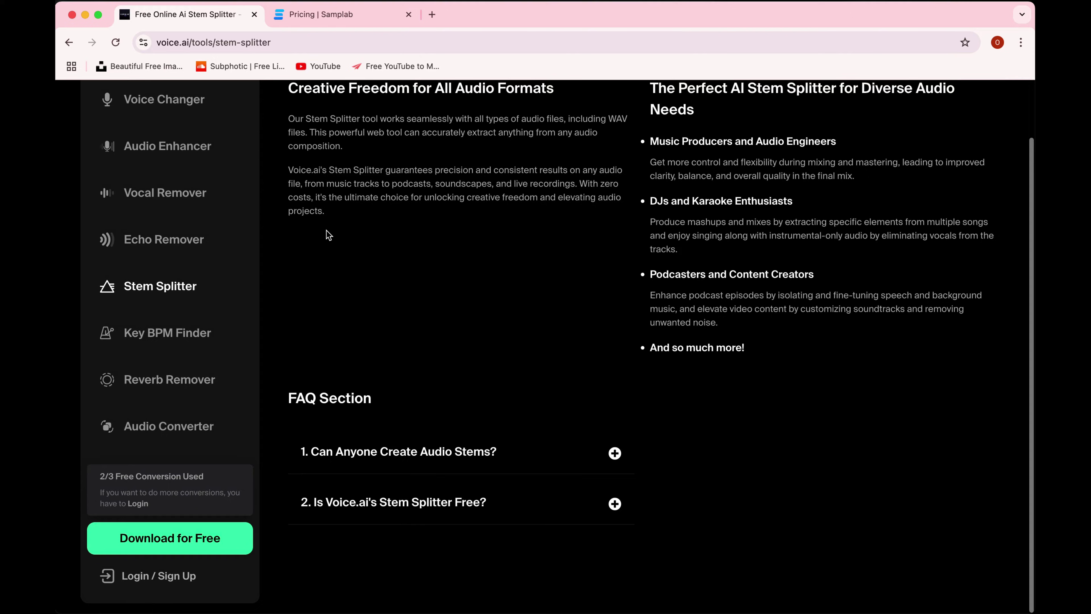
pyautogui.scroll(1, 659, 467)
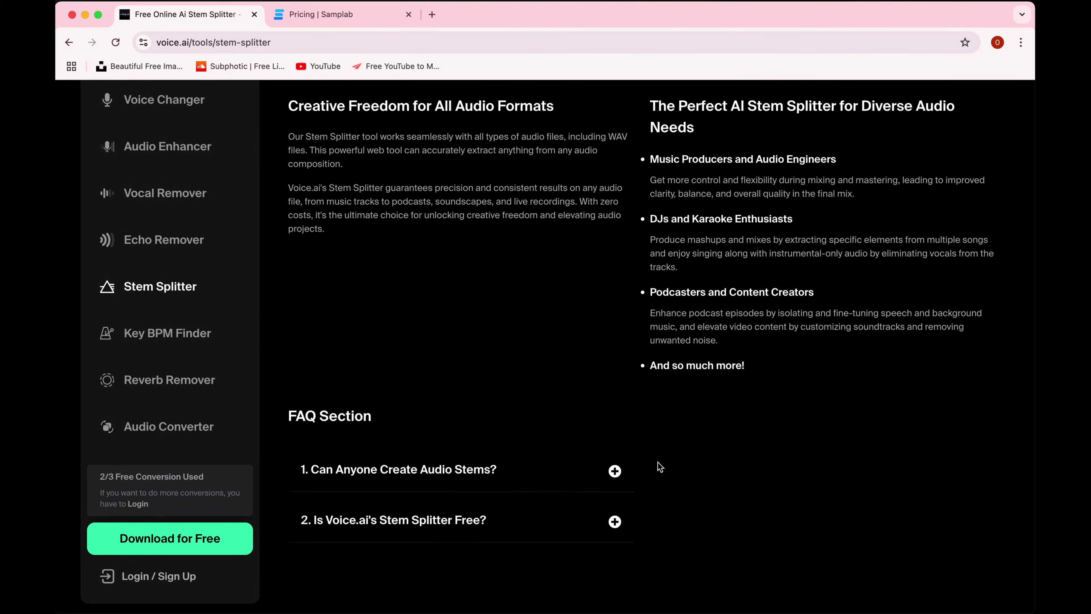
pyautogui.scroll(9, 660, 467)
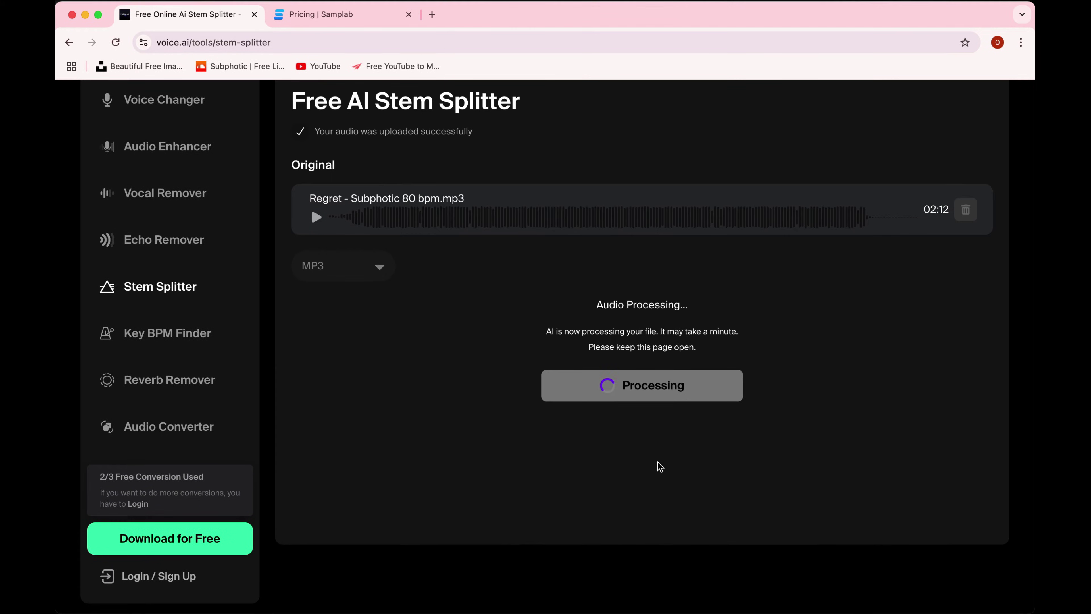
pyautogui.scroll(2, 202, 440)
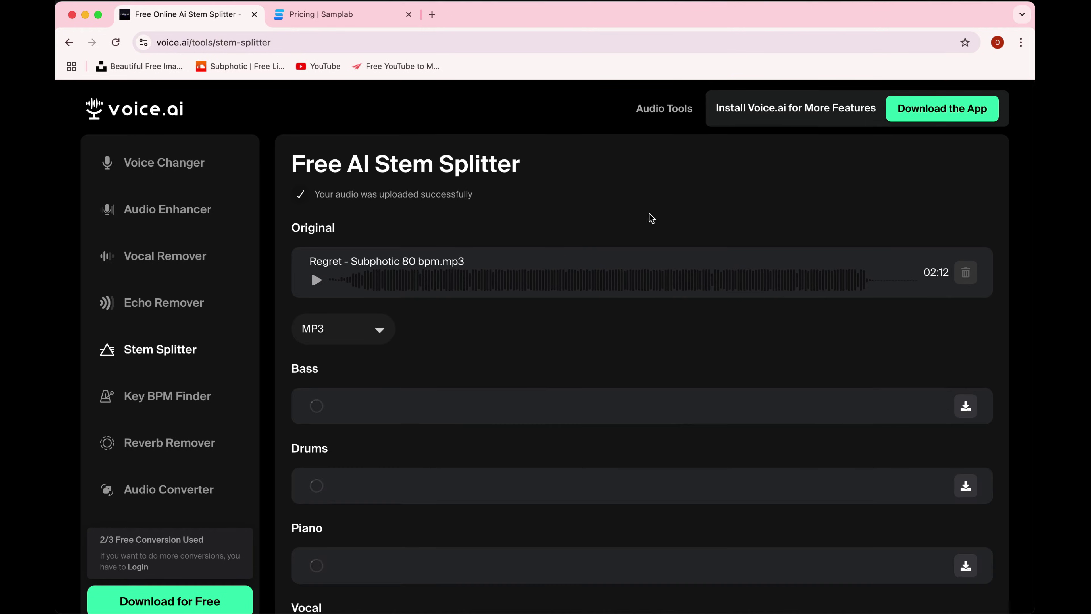
pyautogui.scroll(-3, 595, 225)
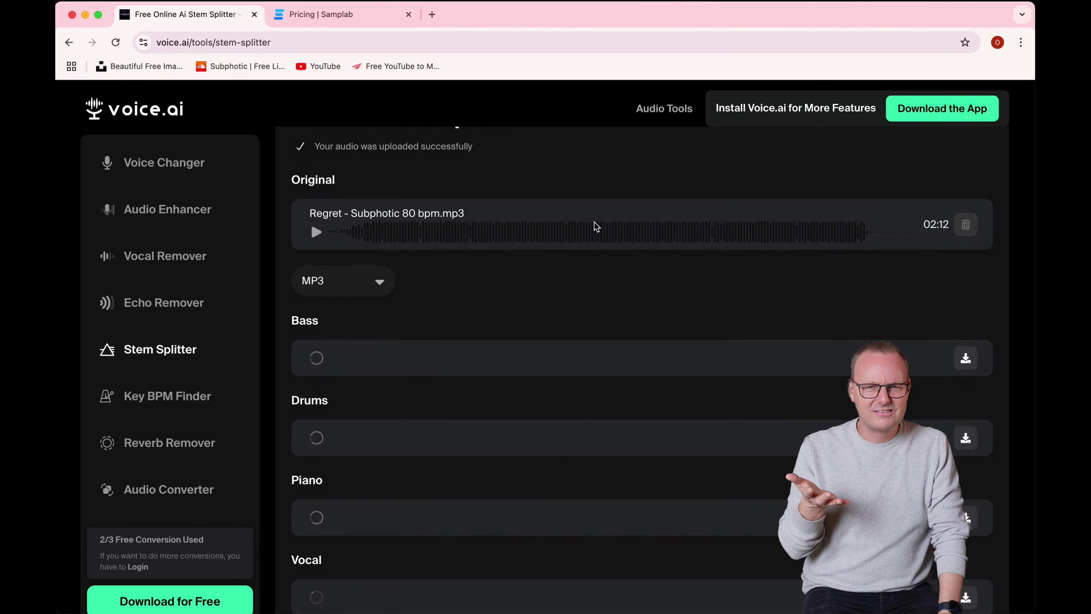
pyautogui.scroll(-1, 595, 226)
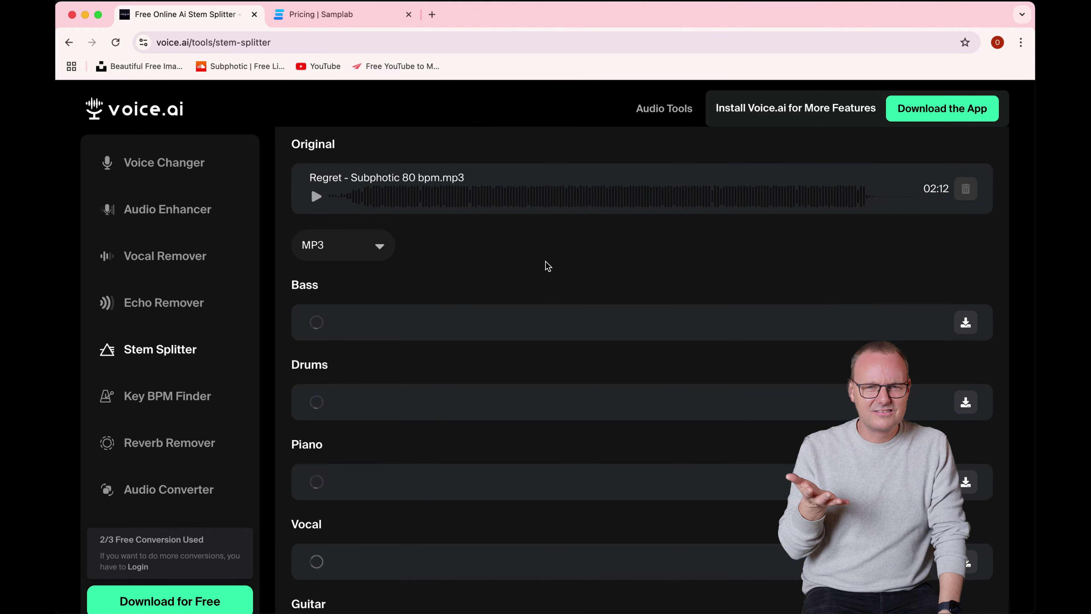
# Step: Preview the Bass and Drums stems, skipping ahead in each, then stop them
pyautogui.scroll(-5, 473, 416)
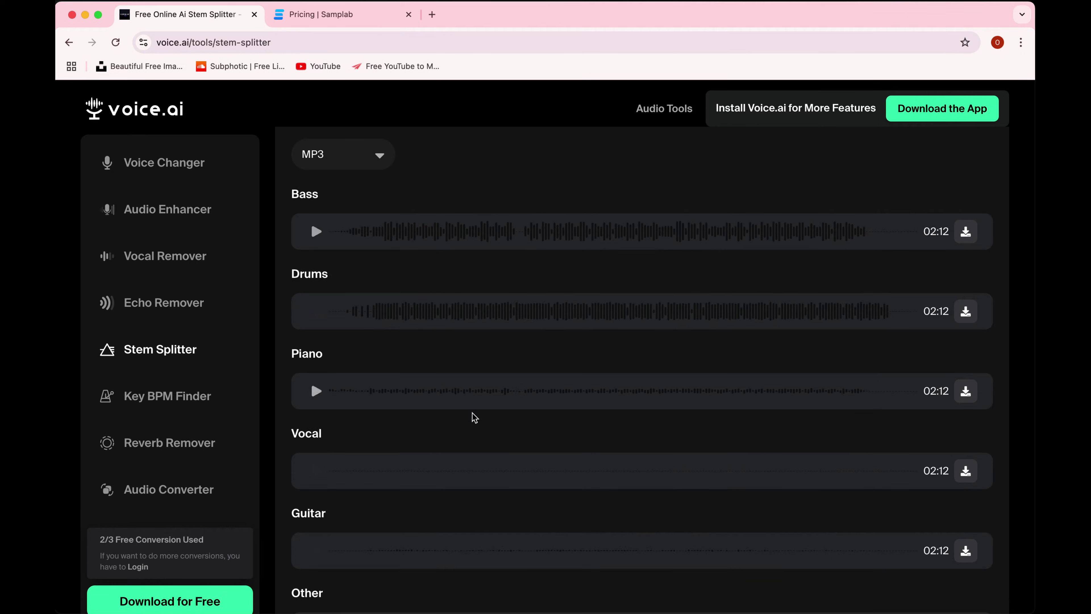
pyautogui.scroll(-7, 474, 417)
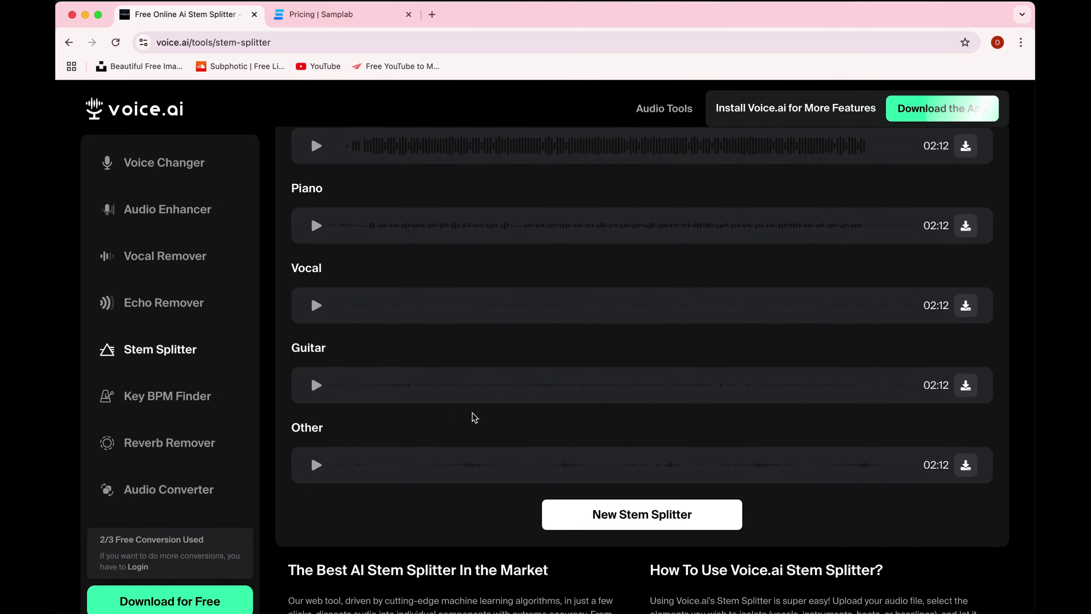
pyautogui.scroll(8, 474, 417)
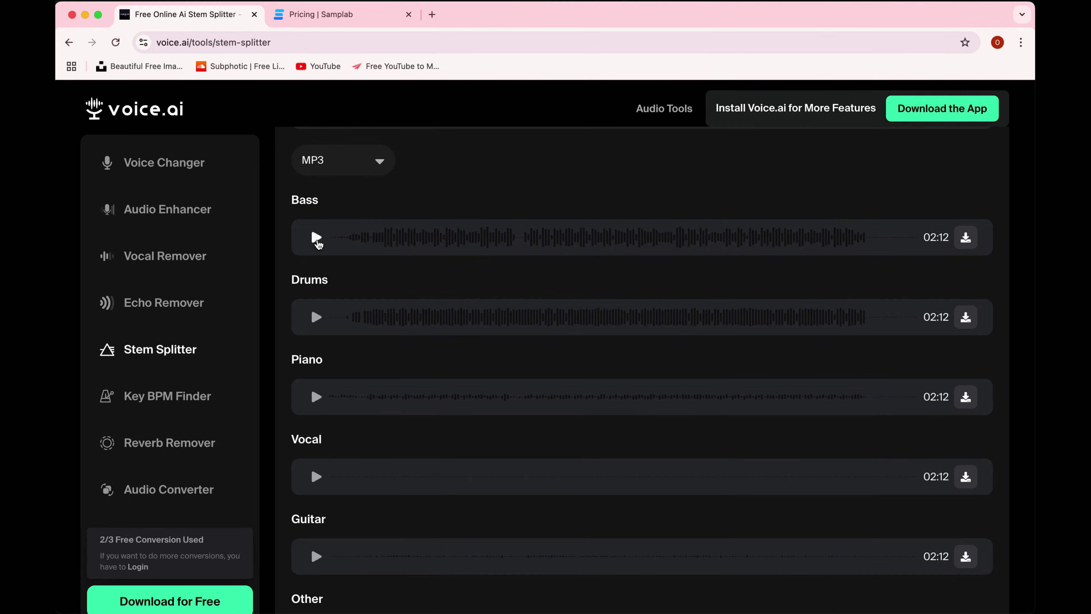
pyautogui.click(317, 238)
pyautogui.click(413, 241)
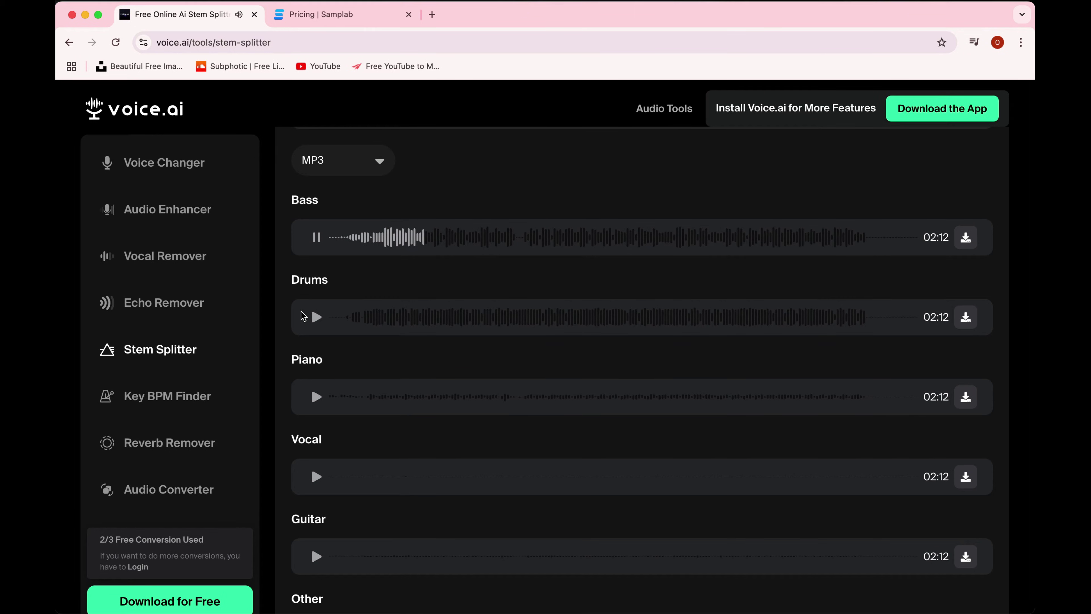
pyautogui.click(317, 238)
pyautogui.click(316, 317)
pyautogui.click(415, 314)
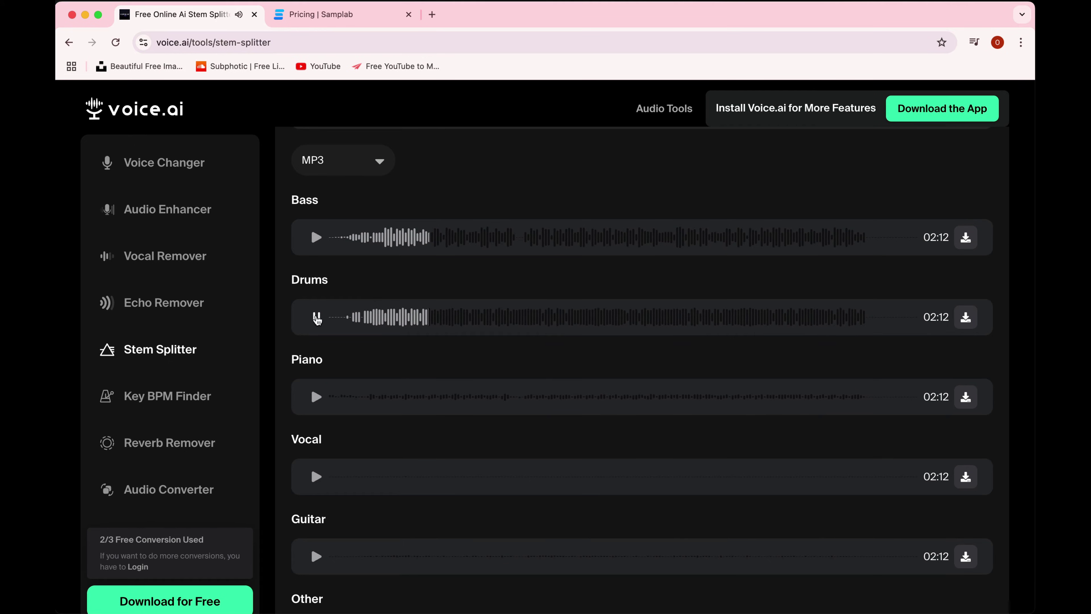
pyautogui.click(318, 318)
# Step: Preview the Piano stem, then start playing the Other stem
pyautogui.click(316, 397)
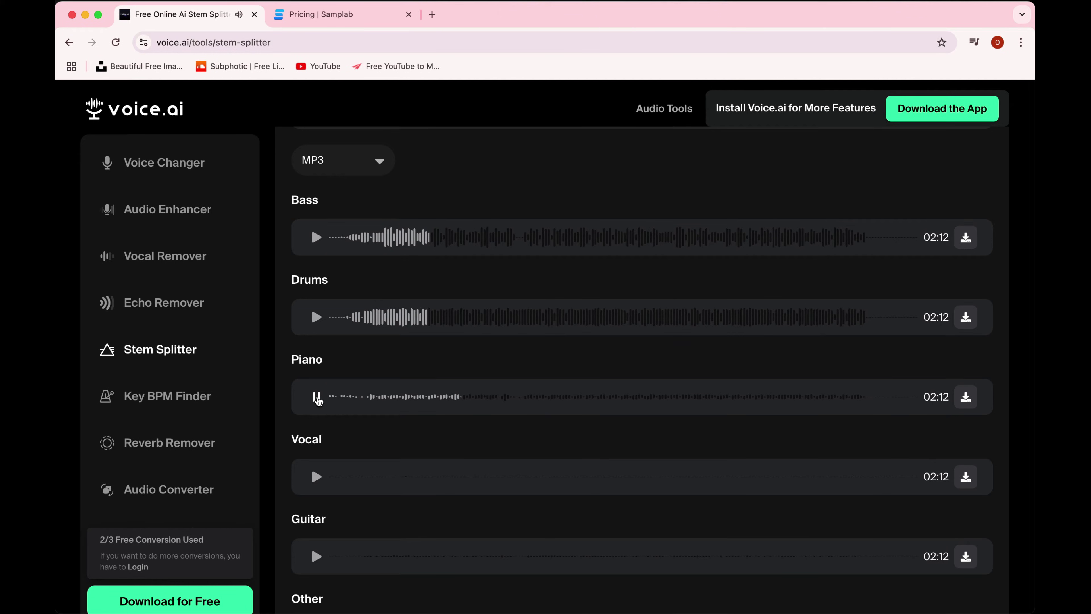
pyautogui.scroll(-2, 317, 399)
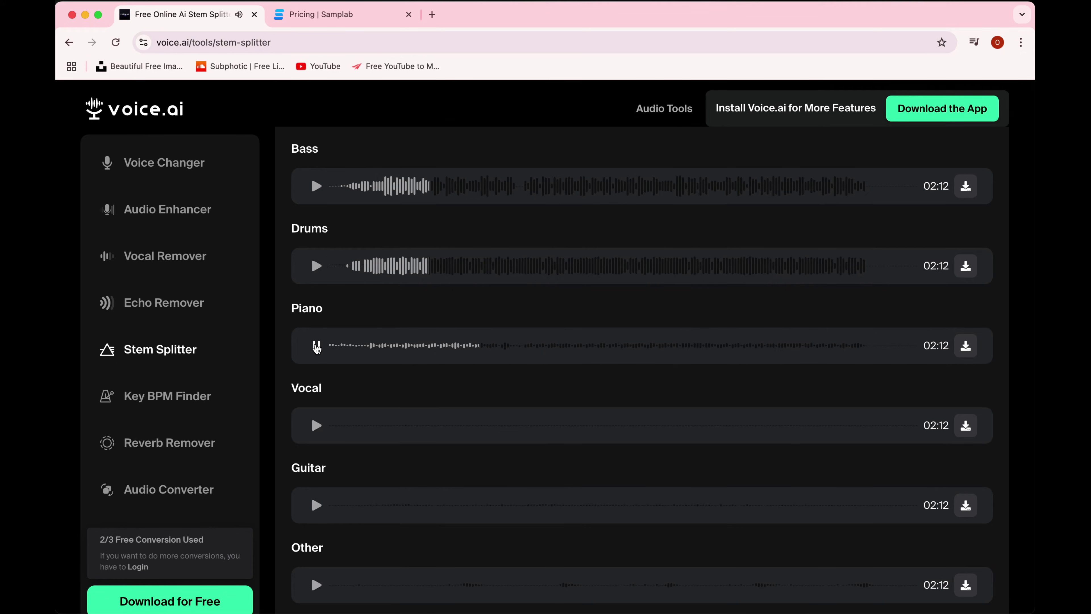
pyautogui.click(316, 346)
pyautogui.scroll(-2, 317, 492)
pyautogui.click(317, 491)
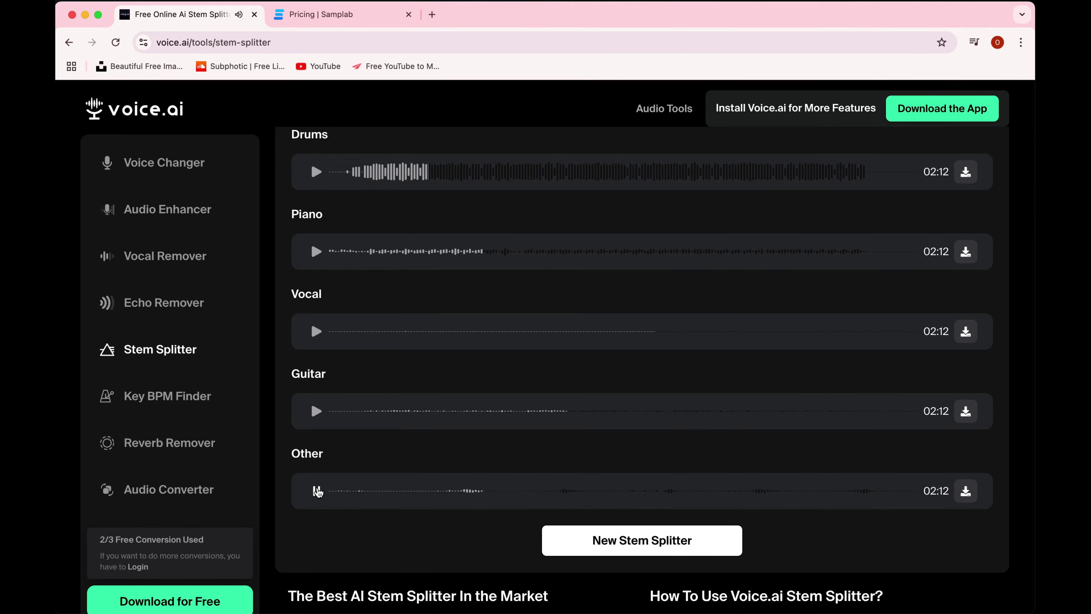
# Step: Stop the Other stem and download the Bass, Drums, Piano, Guitar and Other stems
pyautogui.click(317, 491)
pyautogui.scroll(5, 698, 352)
pyautogui.scroll(-2, 698, 353)
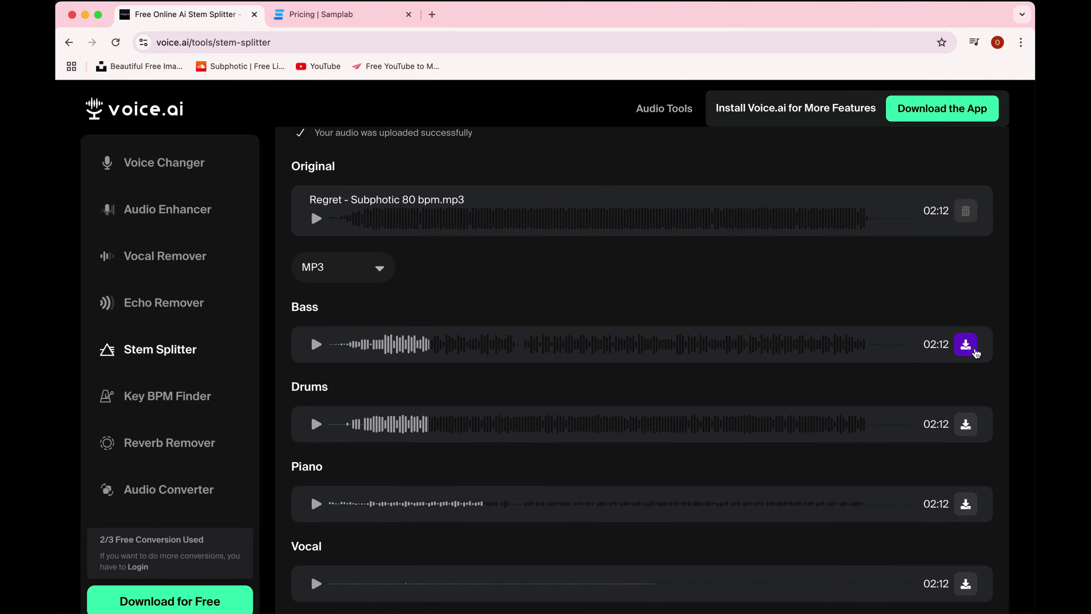
pyautogui.click(966, 344)
pyautogui.click(965, 425)
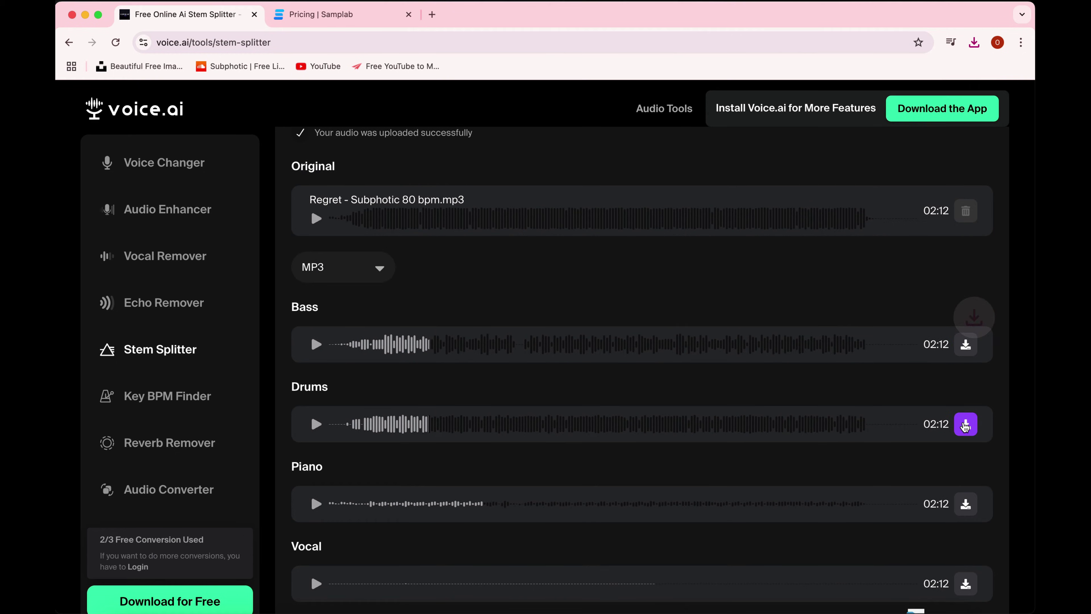
pyautogui.scroll(-2, 965, 427)
pyautogui.click(966, 448)
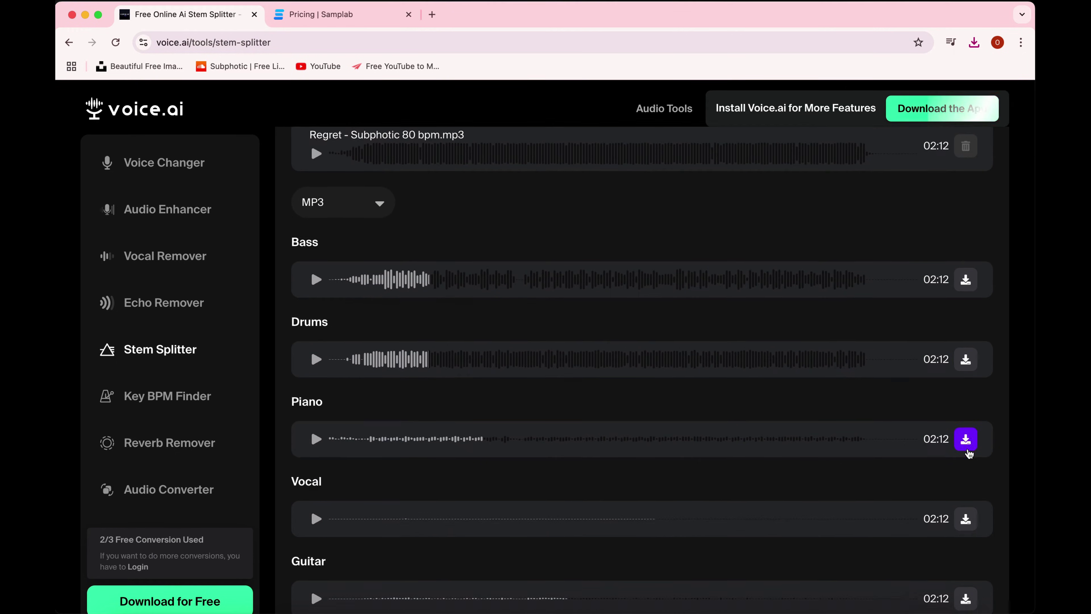
pyautogui.scroll(-4, 967, 451)
pyautogui.click(964, 468)
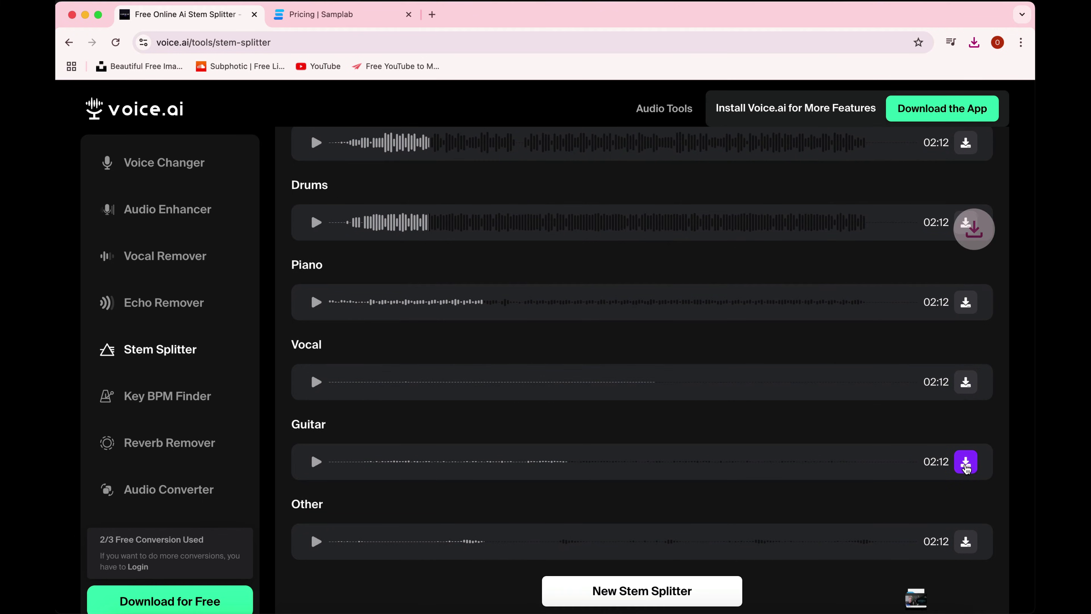
pyautogui.click(966, 541)
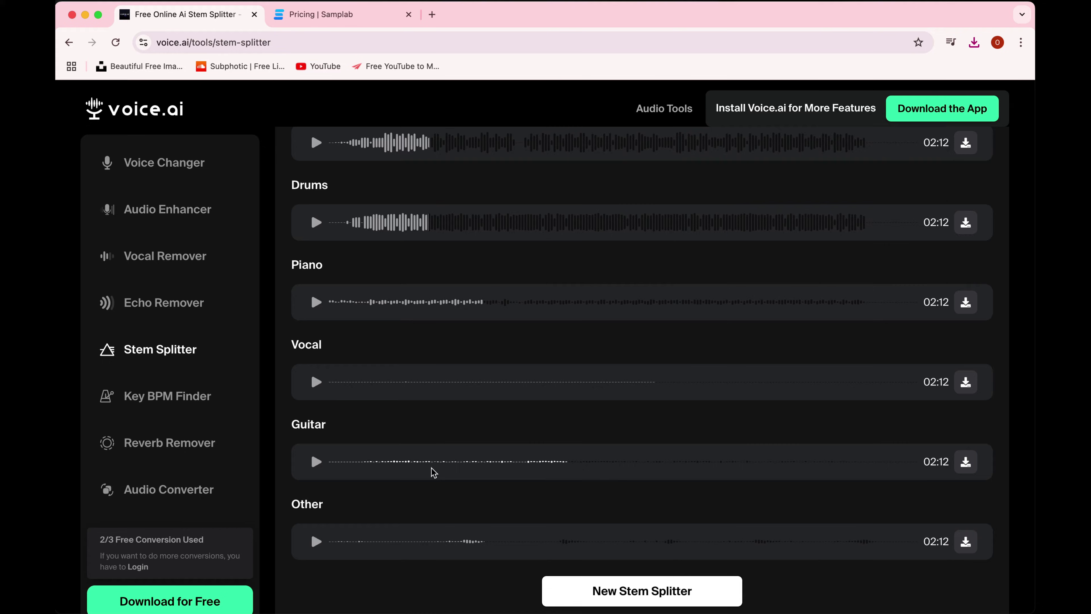
pyautogui.scroll(3, 433, 470)
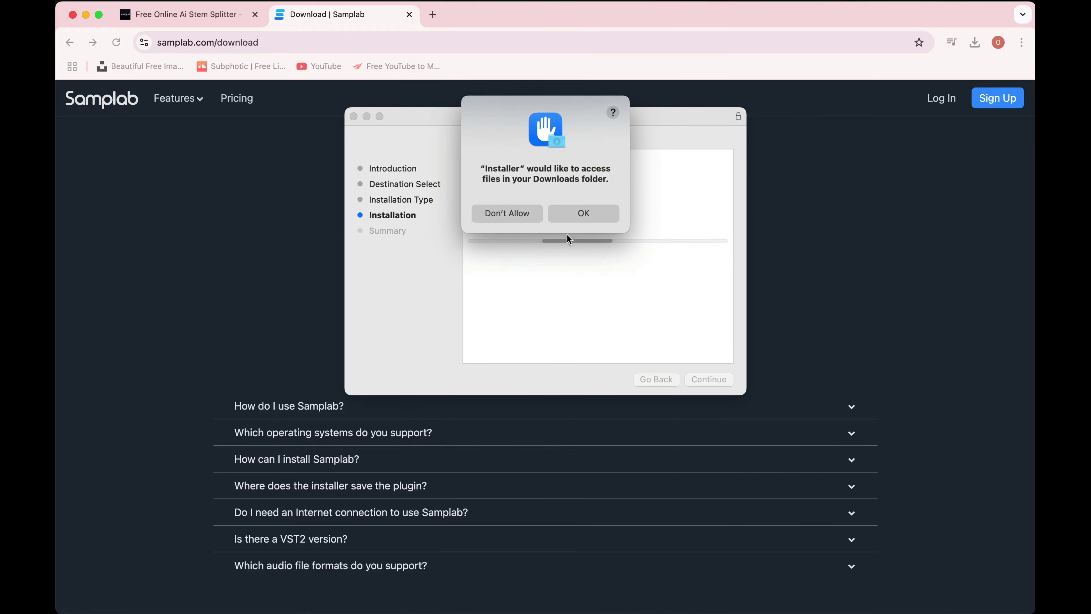
# Step: Allow Downloads folder access, close the installer, and sign in to Samplab via the browser
pyautogui.click(577, 213)
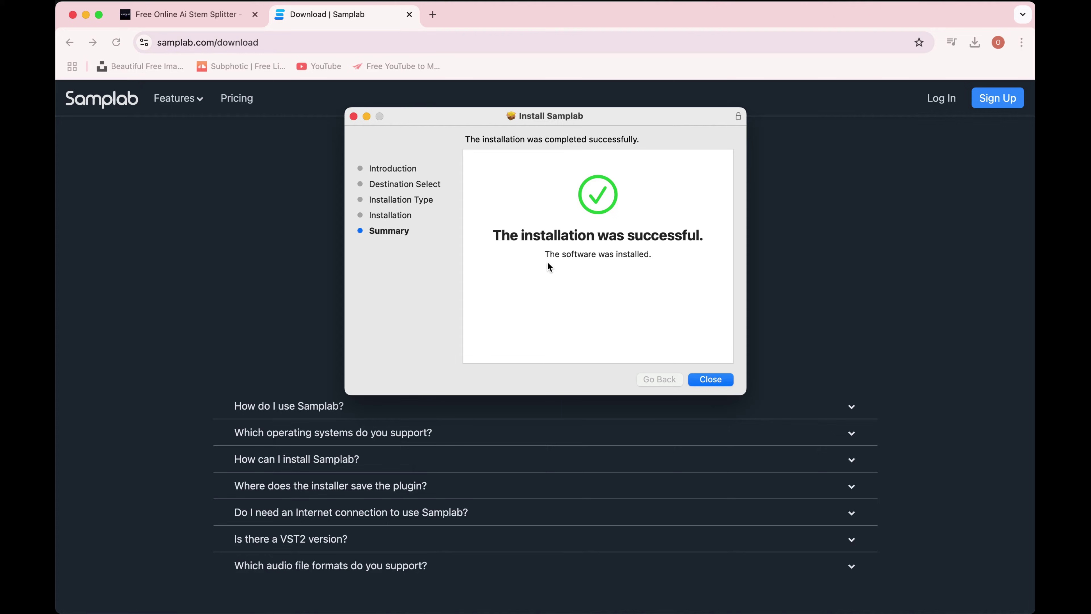
pyautogui.click(725, 385)
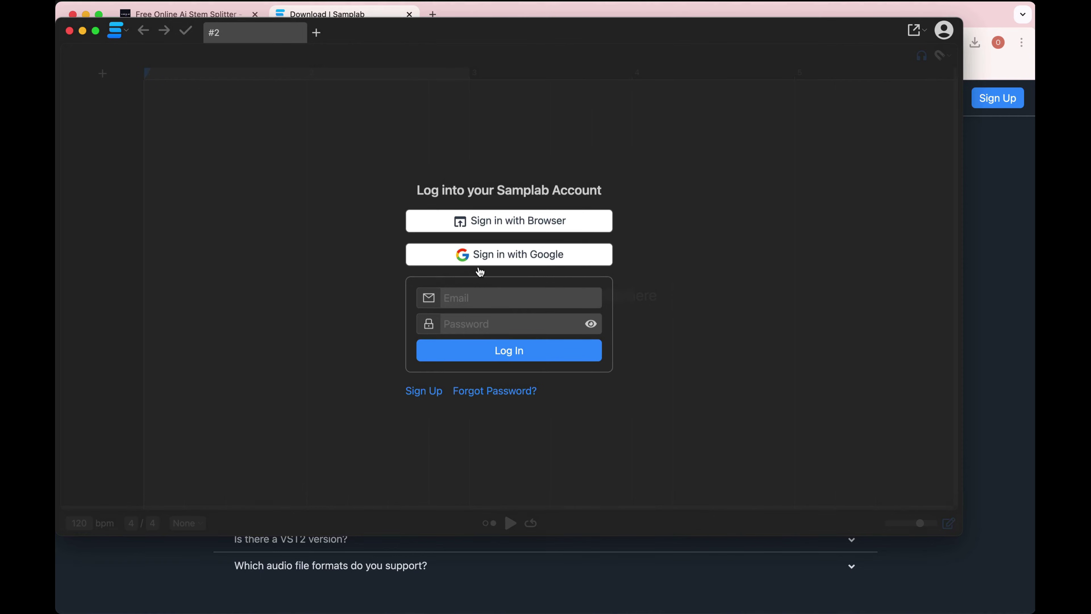
pyautogui.click(521, 260)
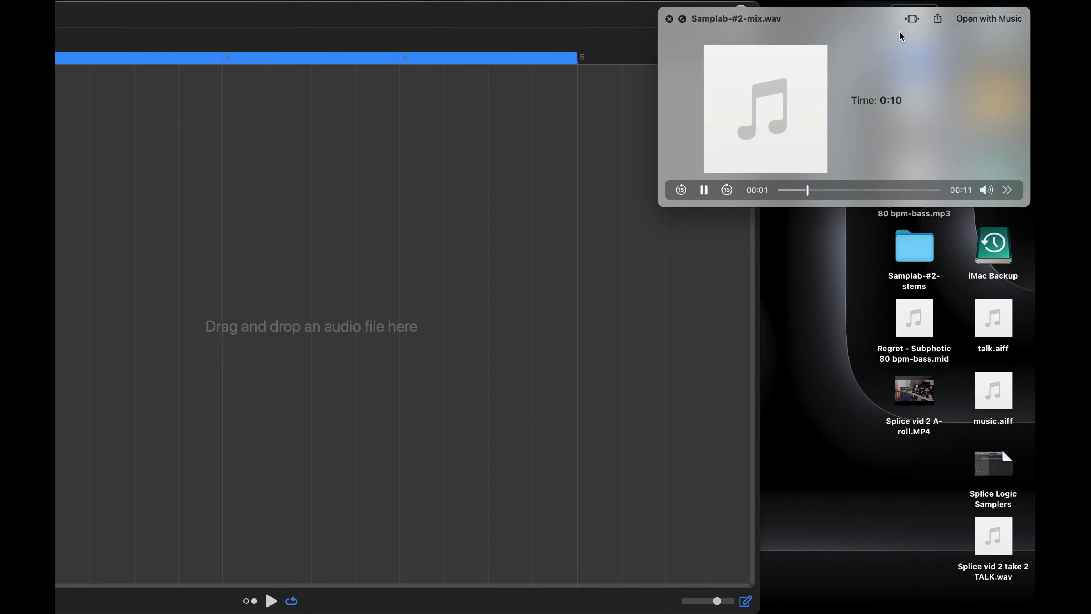
# Step: Drag Samplab-#2-mix.wav into Samplab and convert it to MIDI notes and chords
pyautogui.press('space')
pyautogui.moveTo(907, 30); pyautogui.dragTo(579, 142)
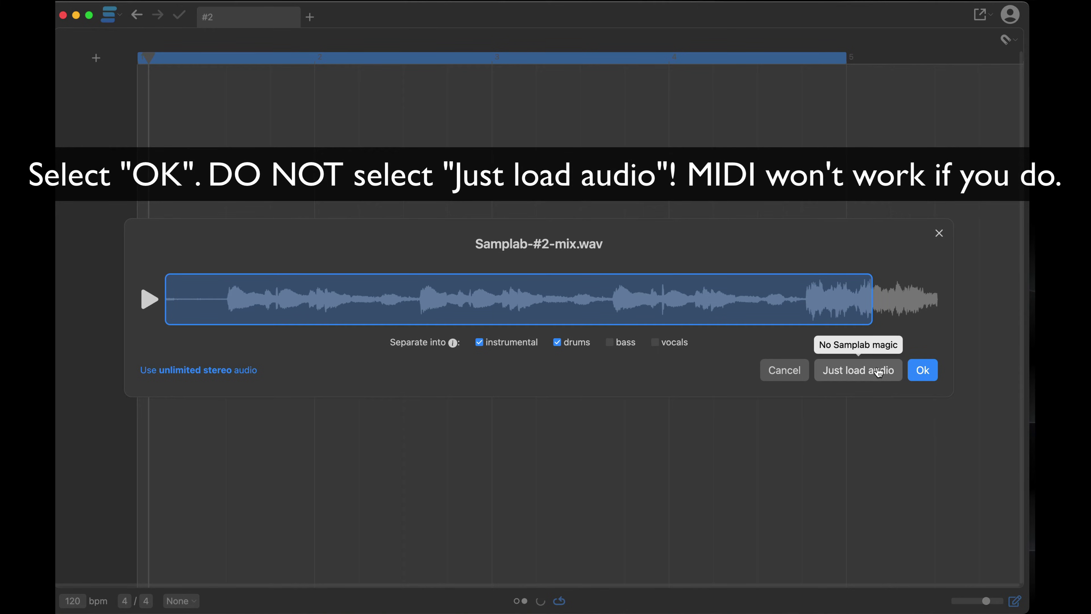
pyautogui.click(923, 370)
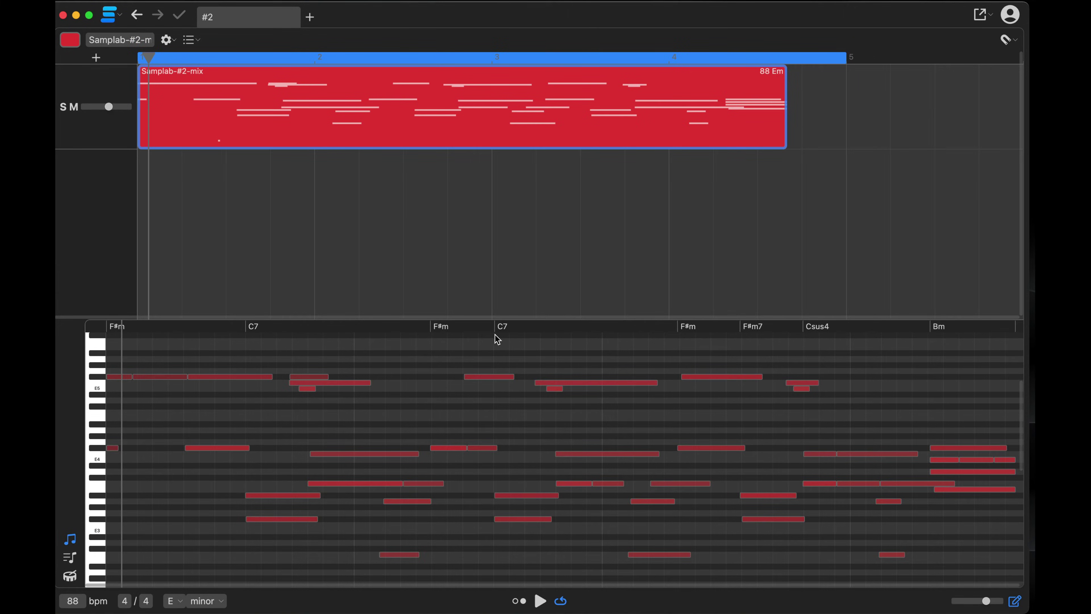
# Step: Save the notes as MIDI file 'MIDI INSTR.mid' on the Desktop and select it there
pyautogui.click(981, 14)
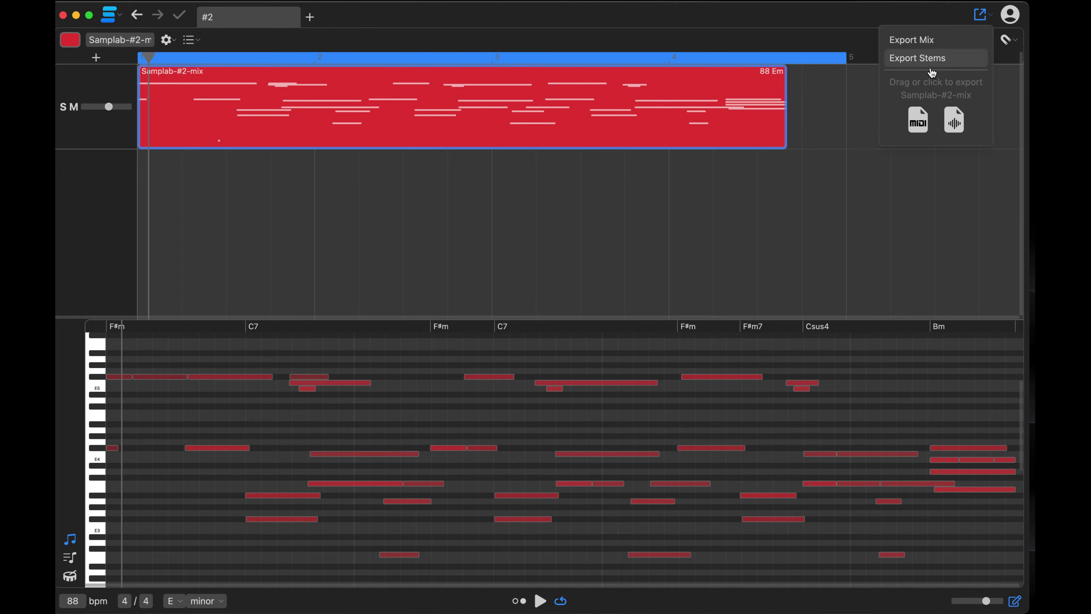
pyautogui.click(917, 122)
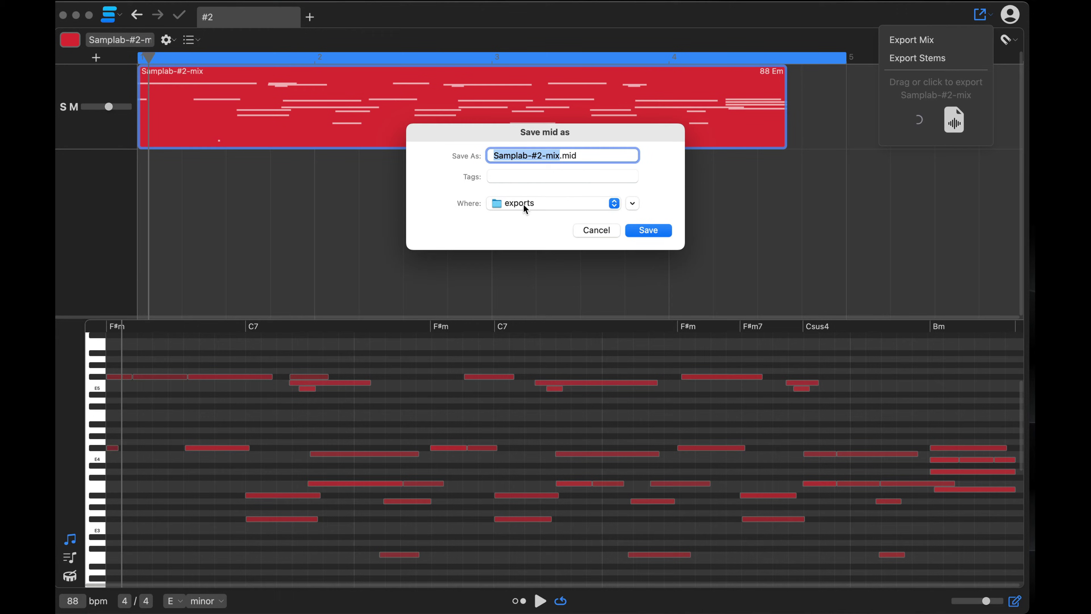
pyautogui.write('MIDI INSTR')
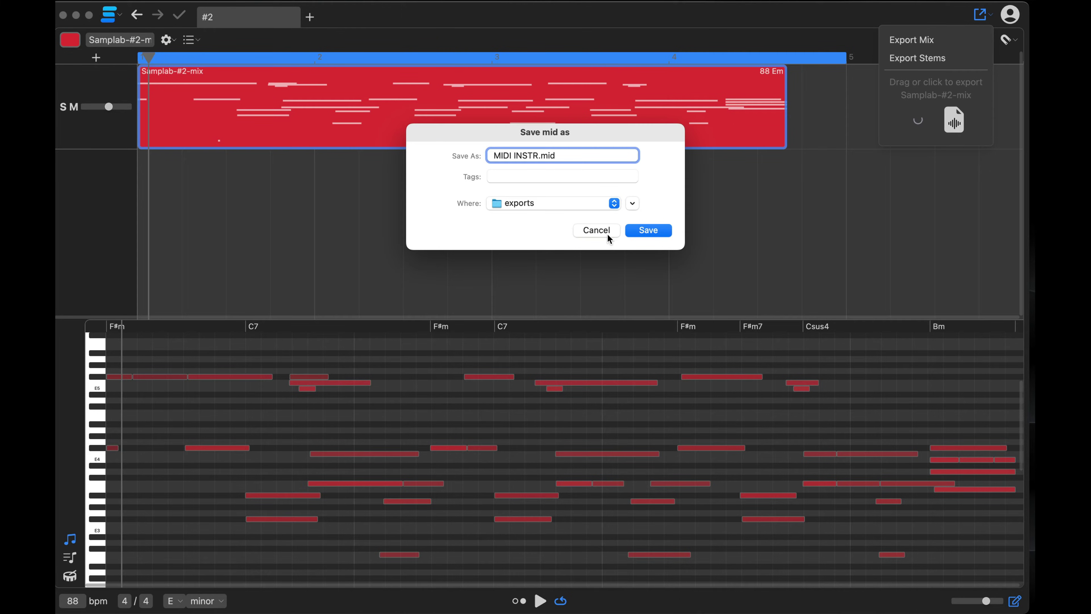
pyautogui.click(572, 203)
pyautogui.click(544, 519)
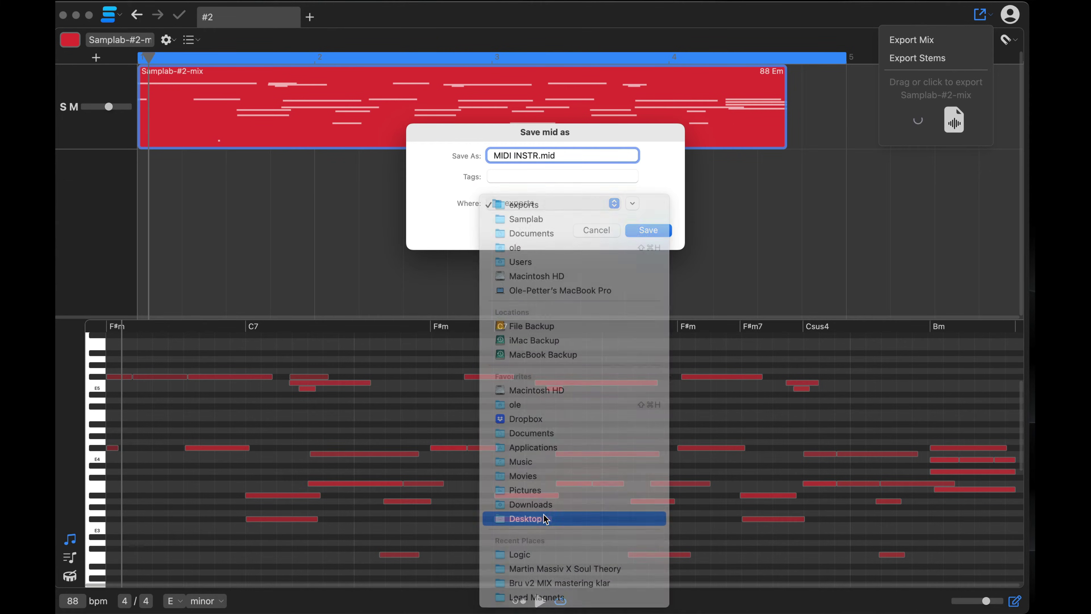
pyautogui.click(649, 230)
pyautogui.press('F11')
pyautogui.click(913, 462)
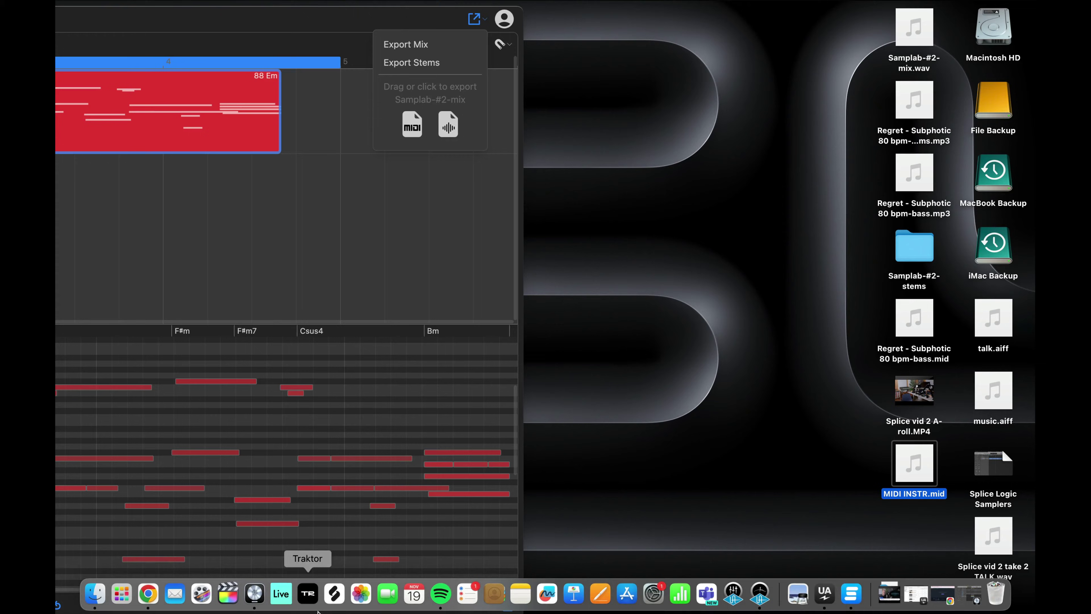
# Step: Create software instrument track Inst 1 with AU Instruments > BABY Audio > BA-1 > Stereo
pyautogui.click(255, 593)
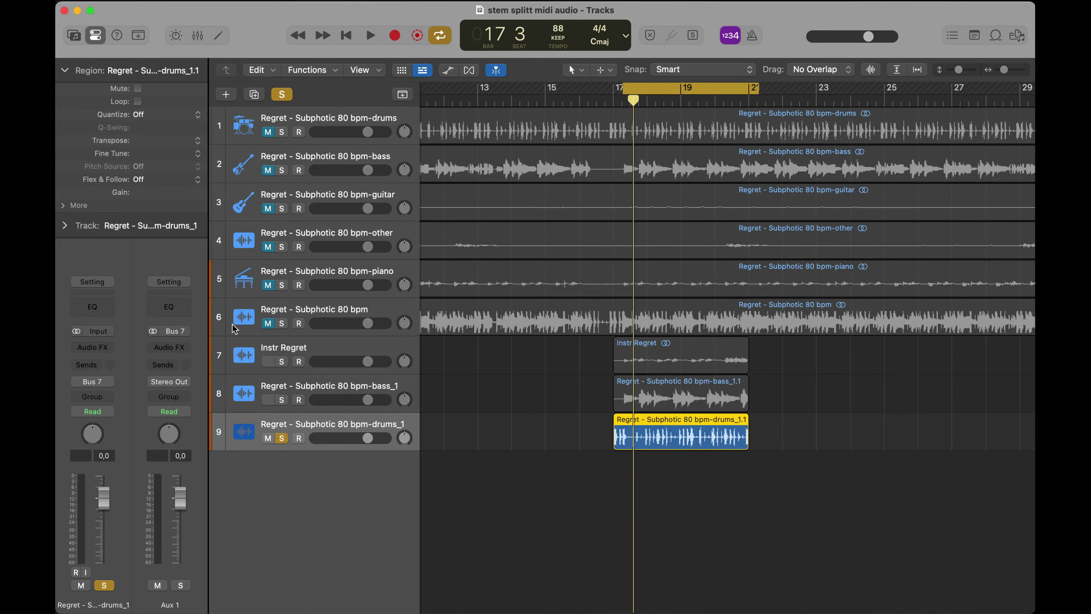
pyautogui.click(227, 95)
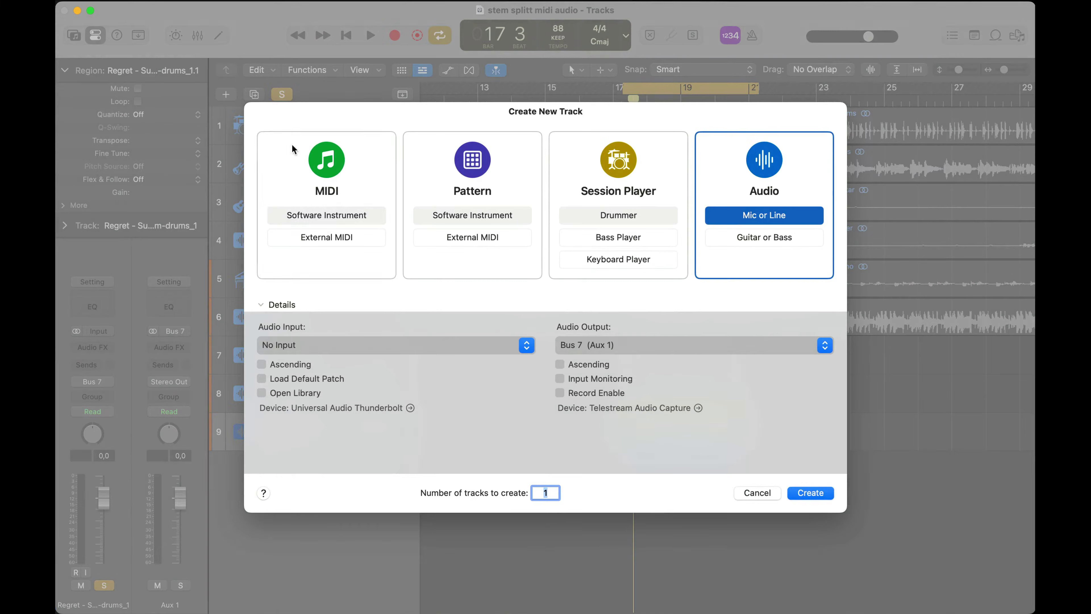
pyautogui.click(334, 218)
pyautogui.click(327, 344)
pyautogui.moveTo(301, 571)
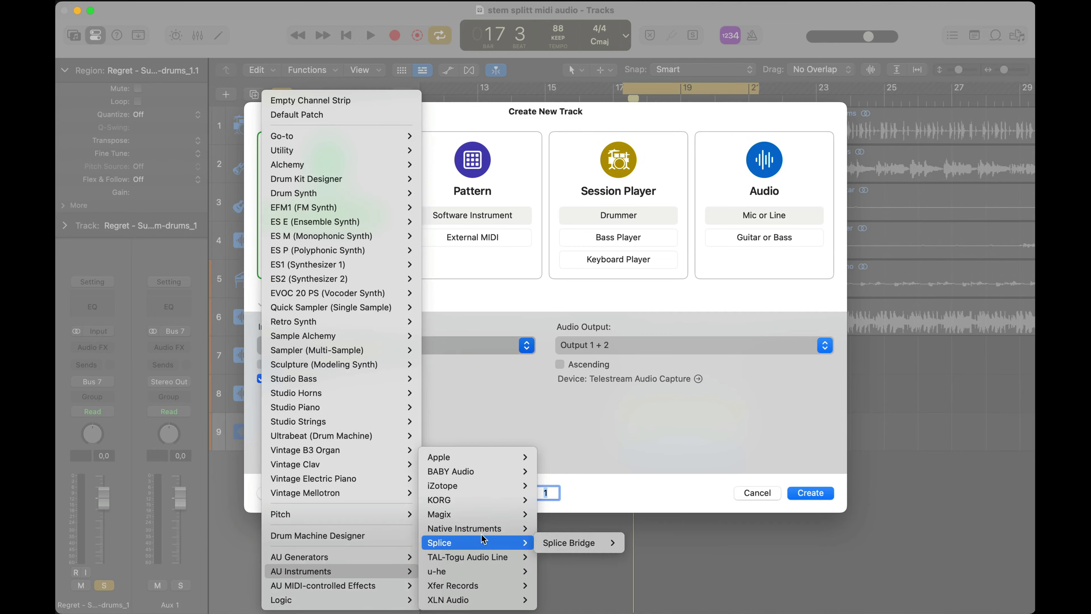
pyautogui.moveTo(487, 492)
pyautogui.moveTo(480, 555)
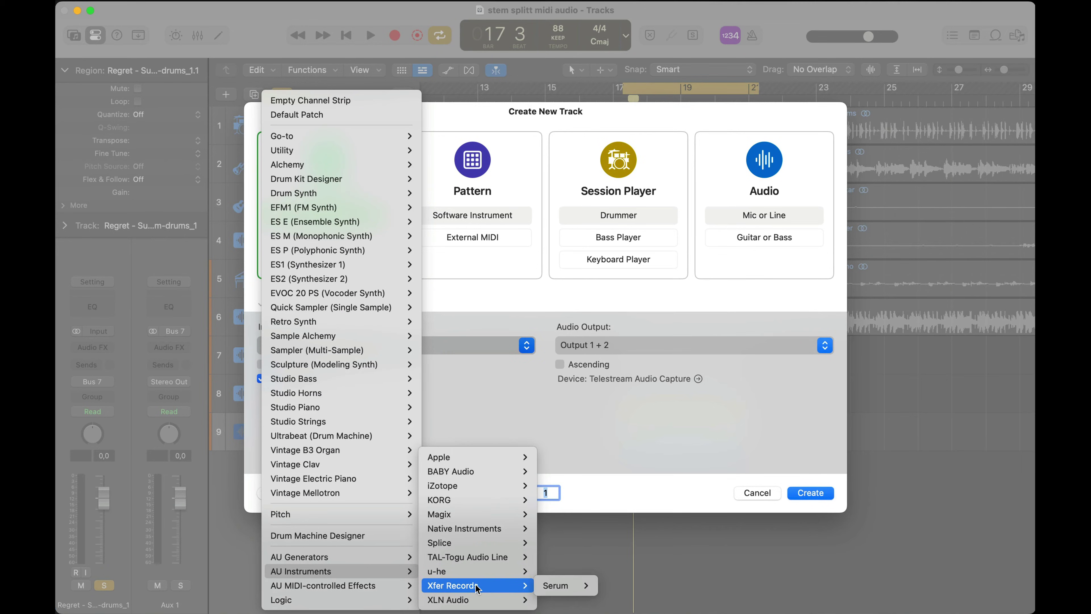
pyautogui.click(610, 471)
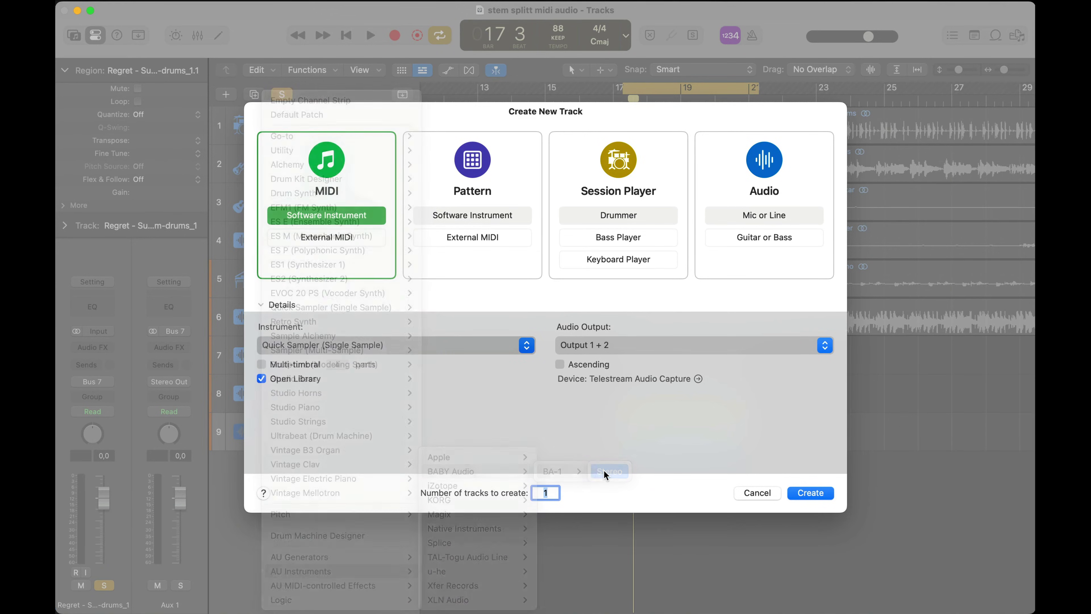
pyautogui.click(809, 492)
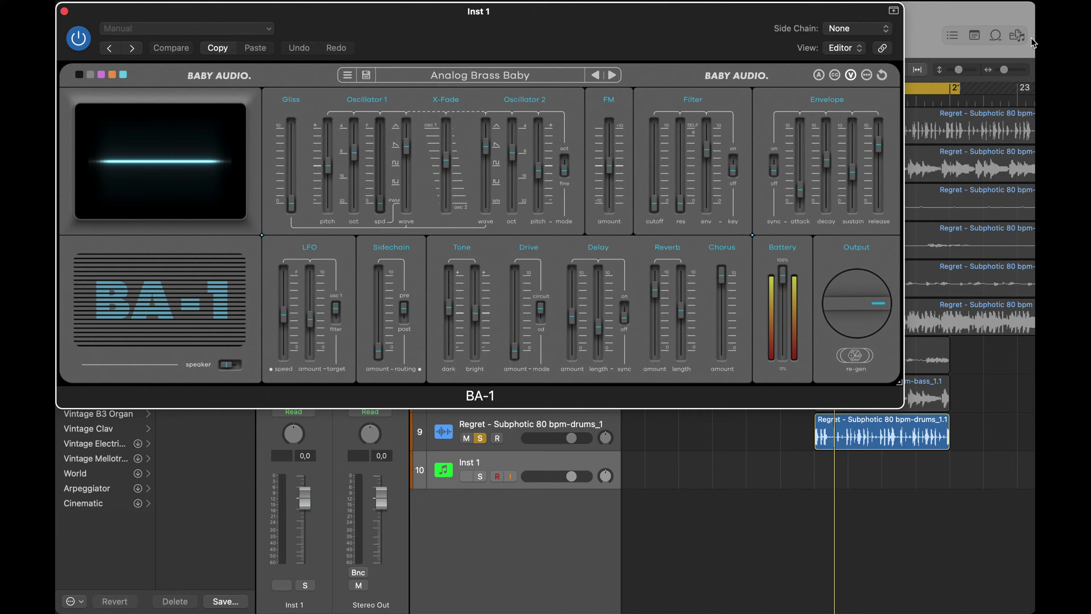
# Step: Import MIDI INSTR.mid as new tracks, load BA-1 on the harmonic track and open it
pyautogui.moveTo(1033, 42); pyautogui.dragTo(751, 42)
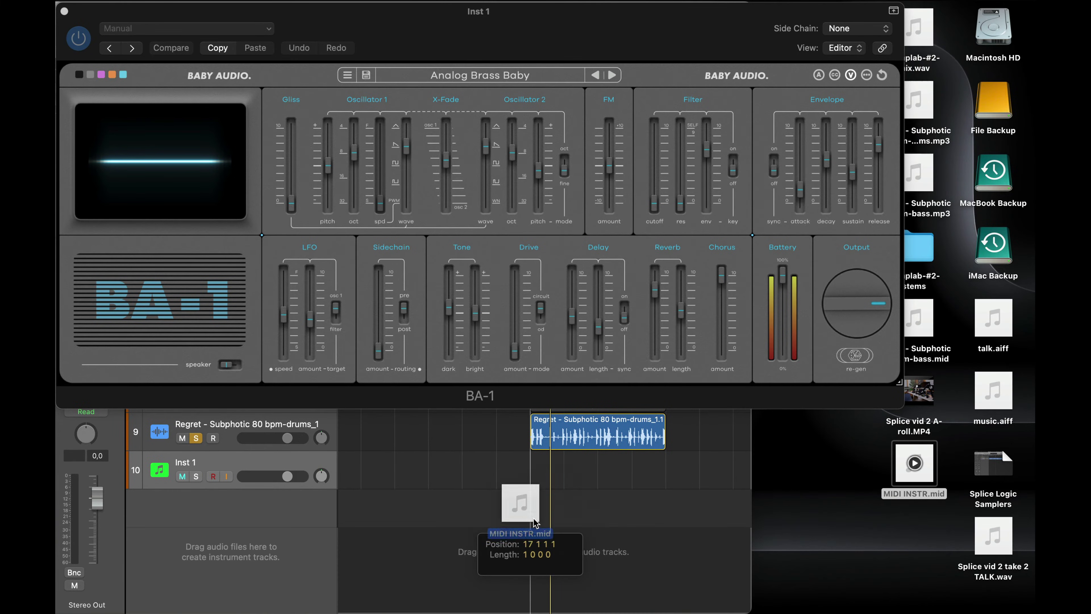
pyautogui.moveTo(527, 524); pyautogui.dragTo(528, 481)
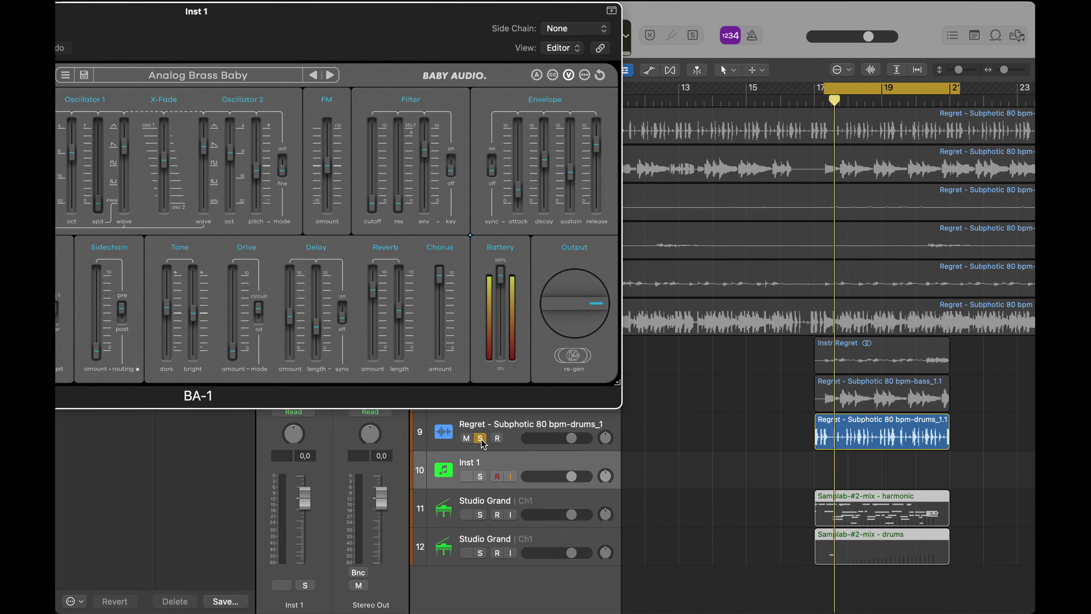
pyautogui.click(481, 439)
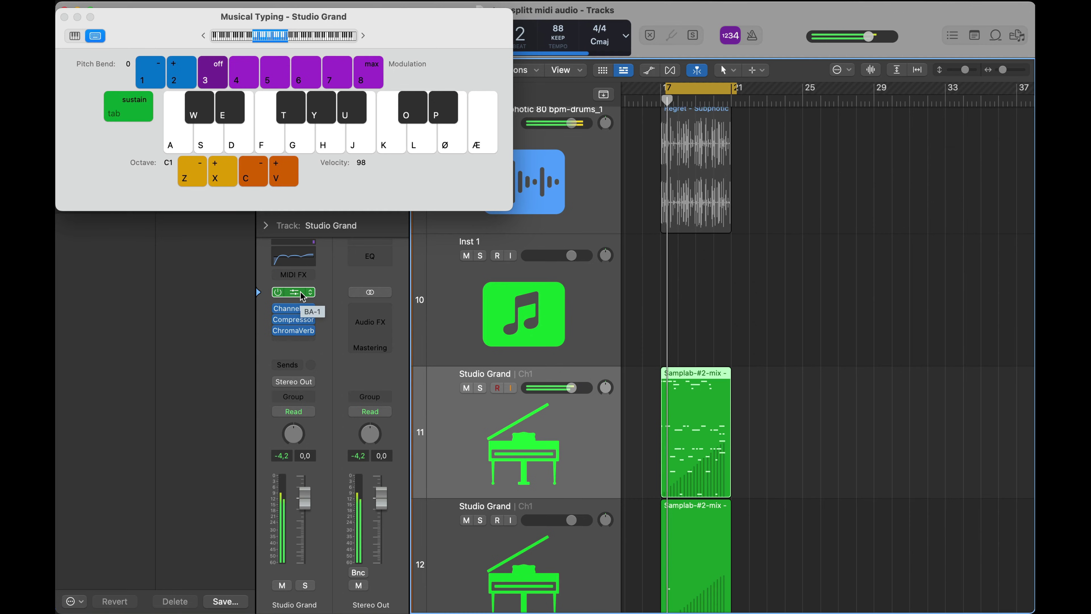
pyautogui.keyDown('ctrl'); pyautogui.keyDown('alt'); pyautogui.click(639, 246); pyautogui.keyUp('alt'); pyautogui.keyUp('ctrl')
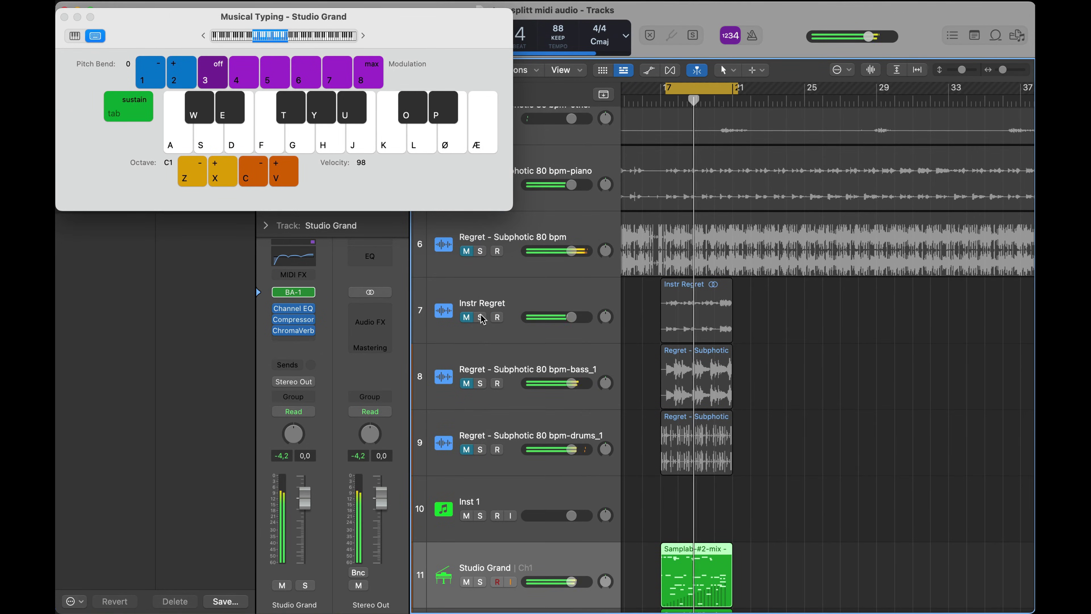
pyautogui.click(481, 449)
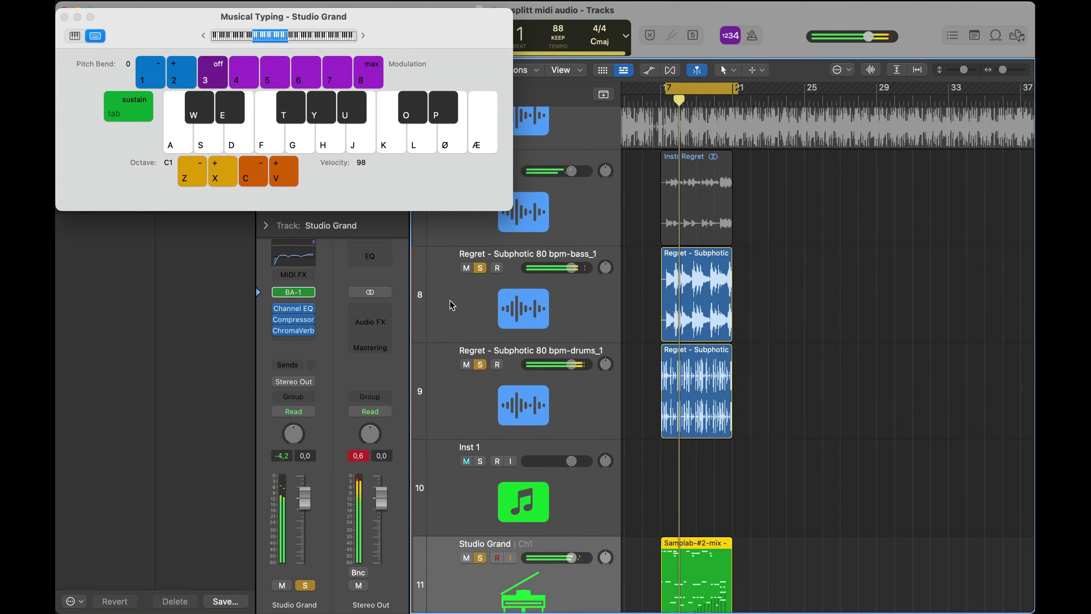
pyautogui.click(293, 292)
# Step: Audition the BA-1 presets Jupiter Basic Brass Face, Plucked Strings, Soft Strings, Benny and Babygirl - So Wylie
pyautogui.click(494, 354)
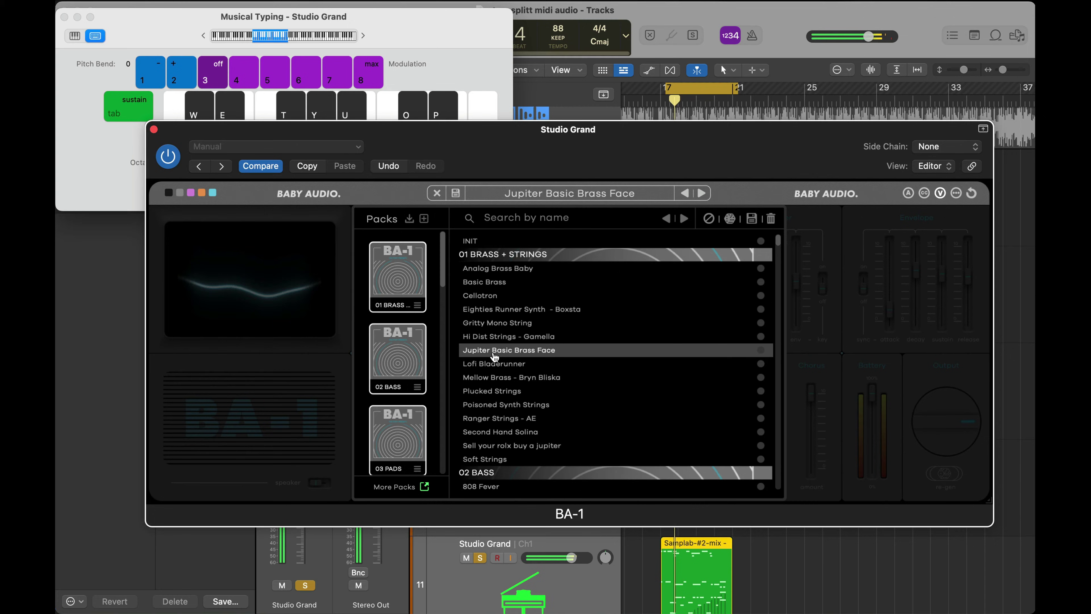
pyautogui.click(536, 377)
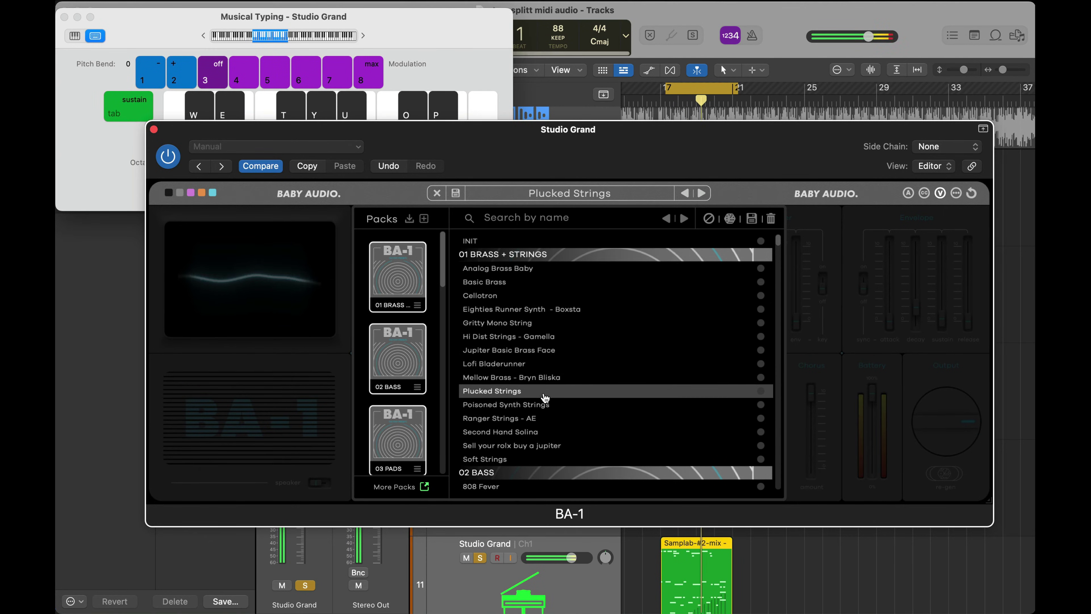
pyautogui.scroll(-1, 559, 398)
pyautogui.click(558, 435)
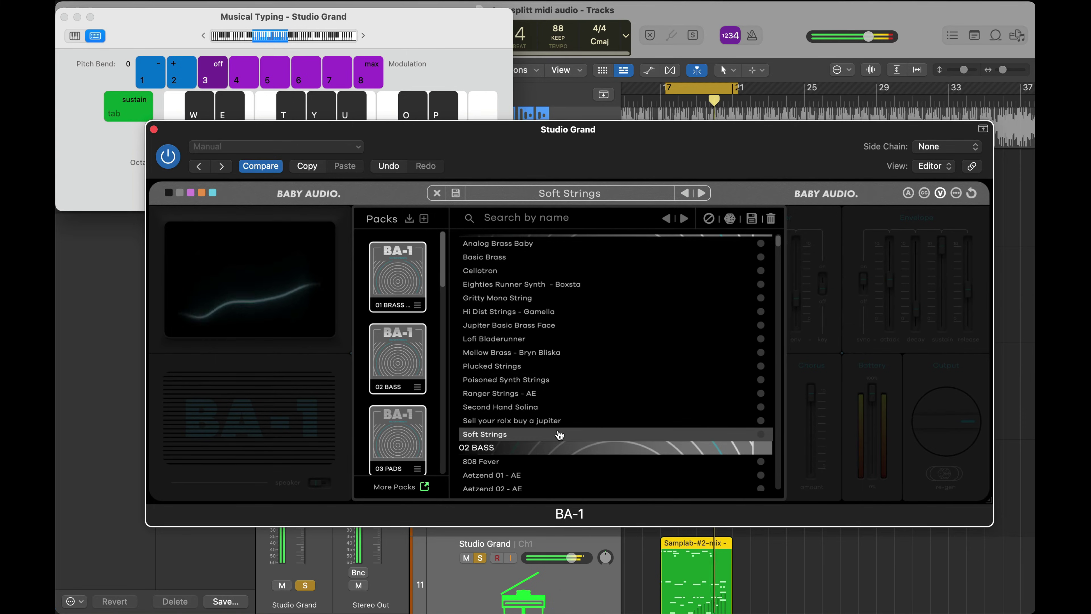
pyautogui.scroll(-6, 559, 434)
pyautogui.click(560, 431)
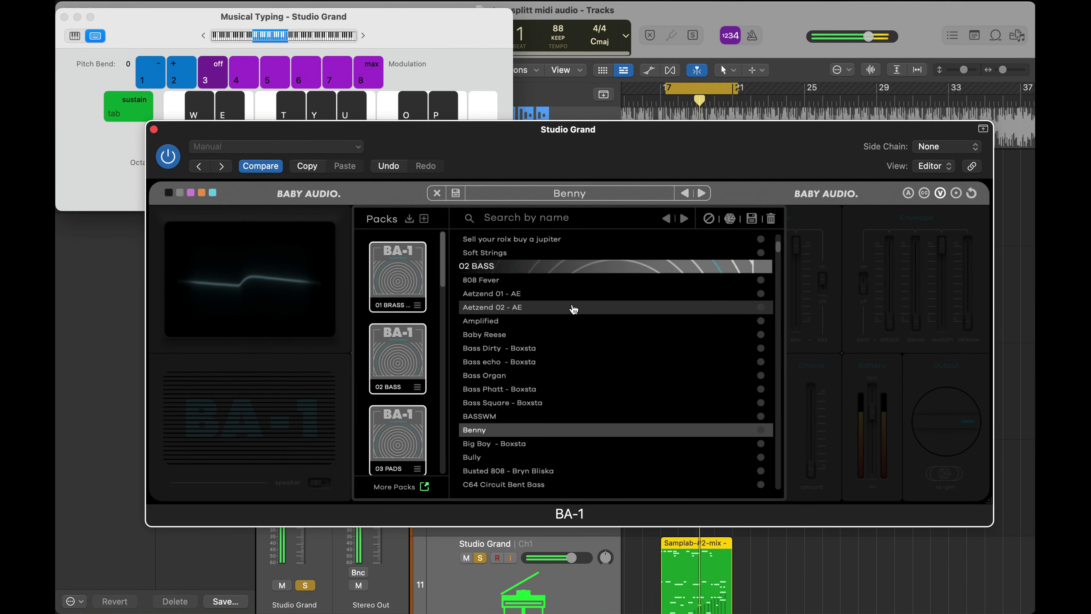
pyautogui.scroll(-15, 558, 386)
pyautogui.click(556, 446)
pyautogui.scroll(-20, 556, 445)
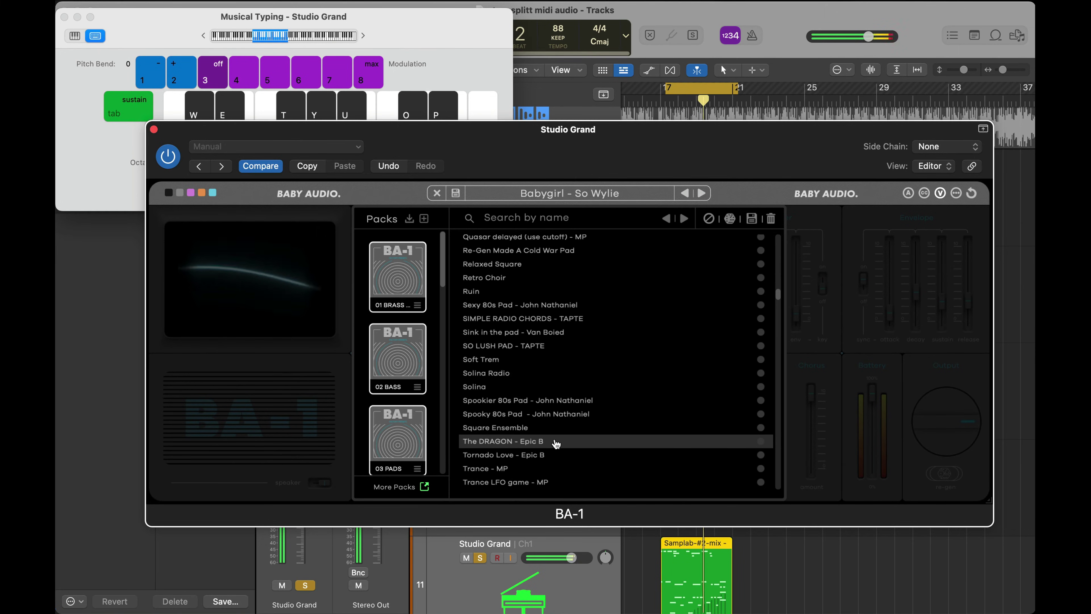
pyautogui.scroll(-10, 557, 444)
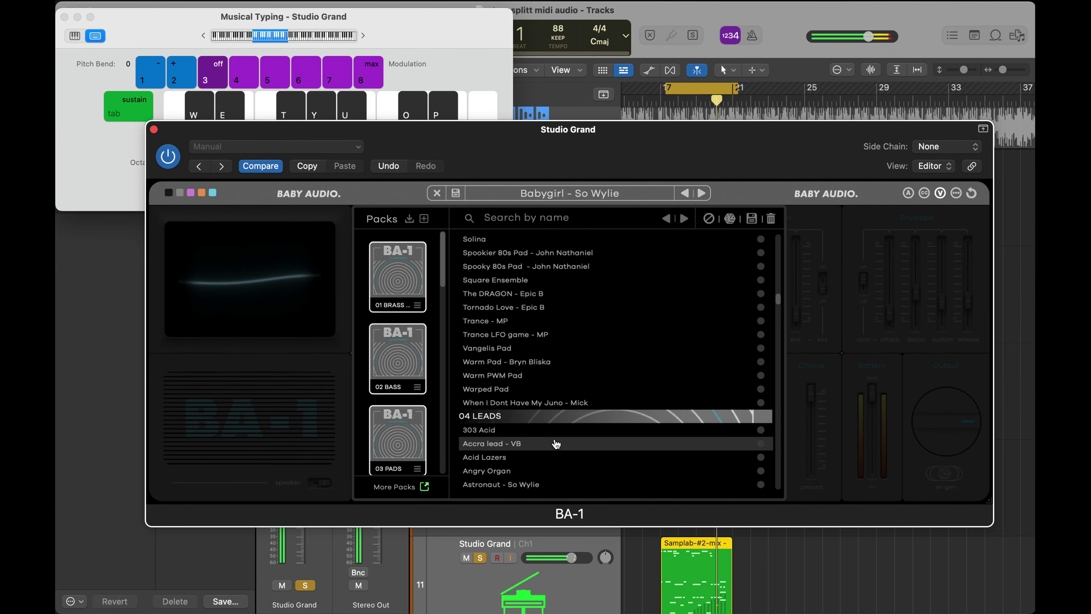
pyautogui.scroll(-3, 572, 449)
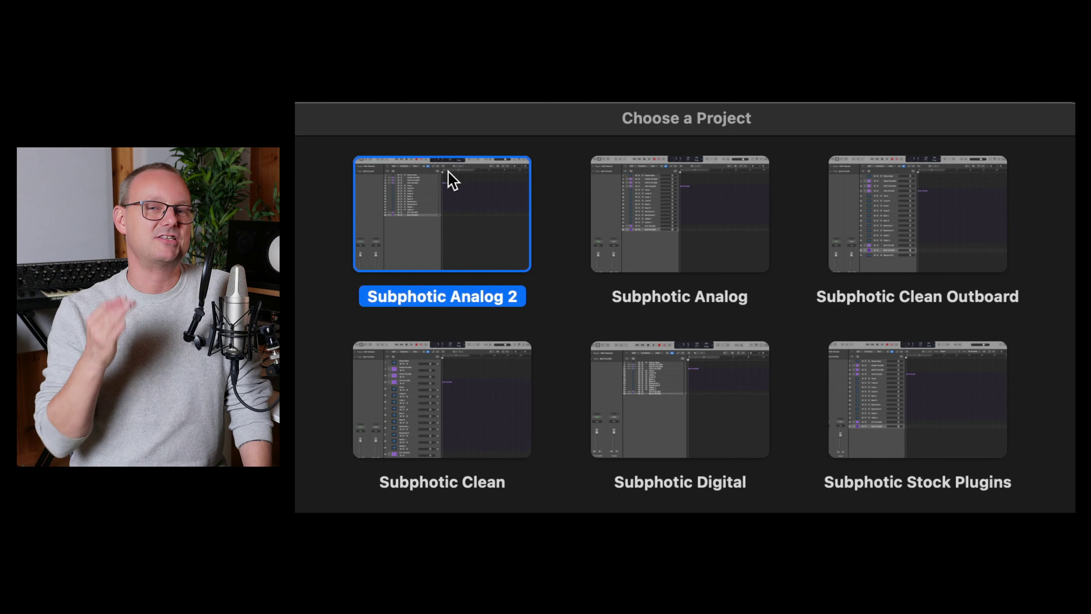
# Step: Open the Subphotic Stock Plugins template, hide the mixer, and expand a folder track to browse it
pyautogui.click(879, 380)
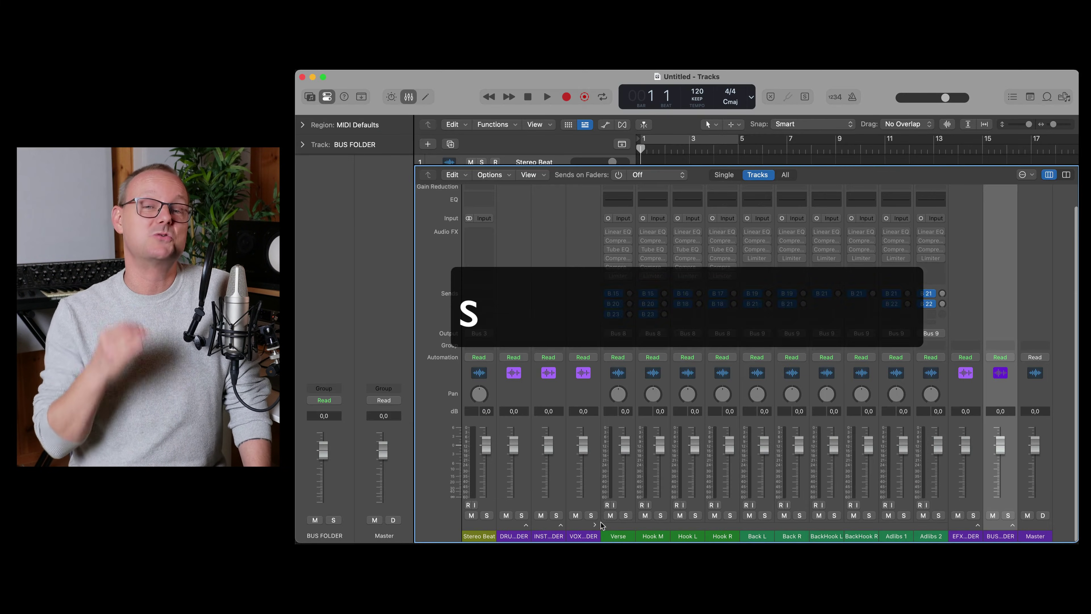
pyautogui.press('x')
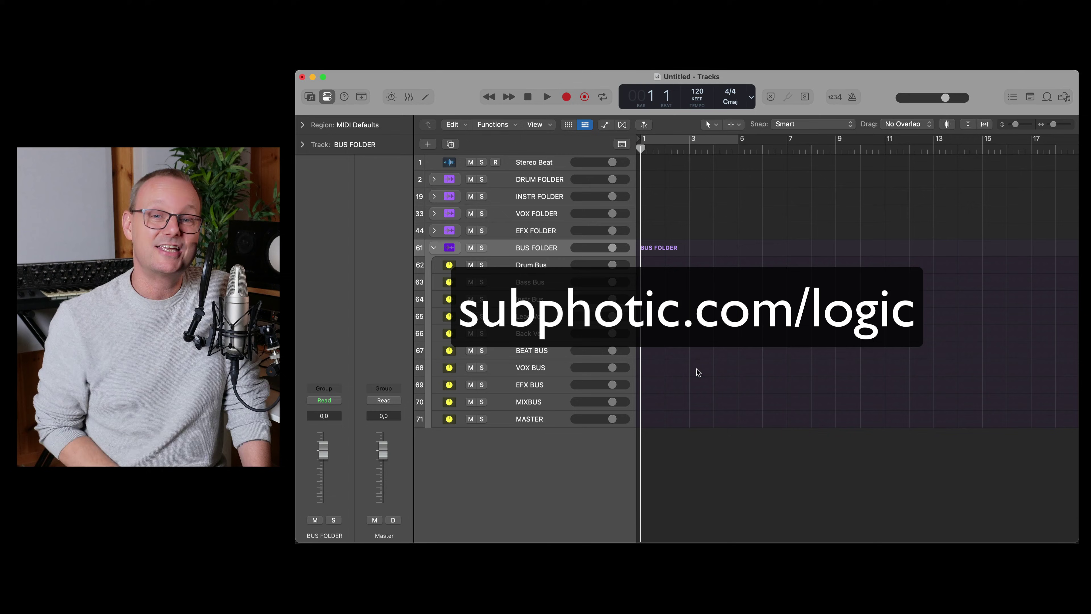
pyautogui.click(434, 214)
pyautogui.scroll(-15, 491, 184)
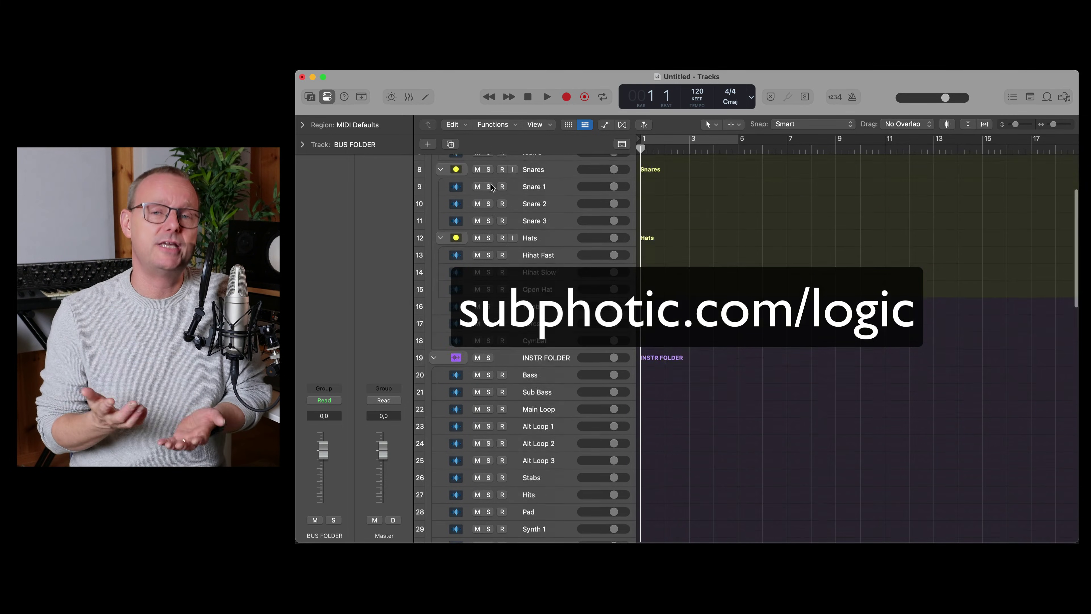